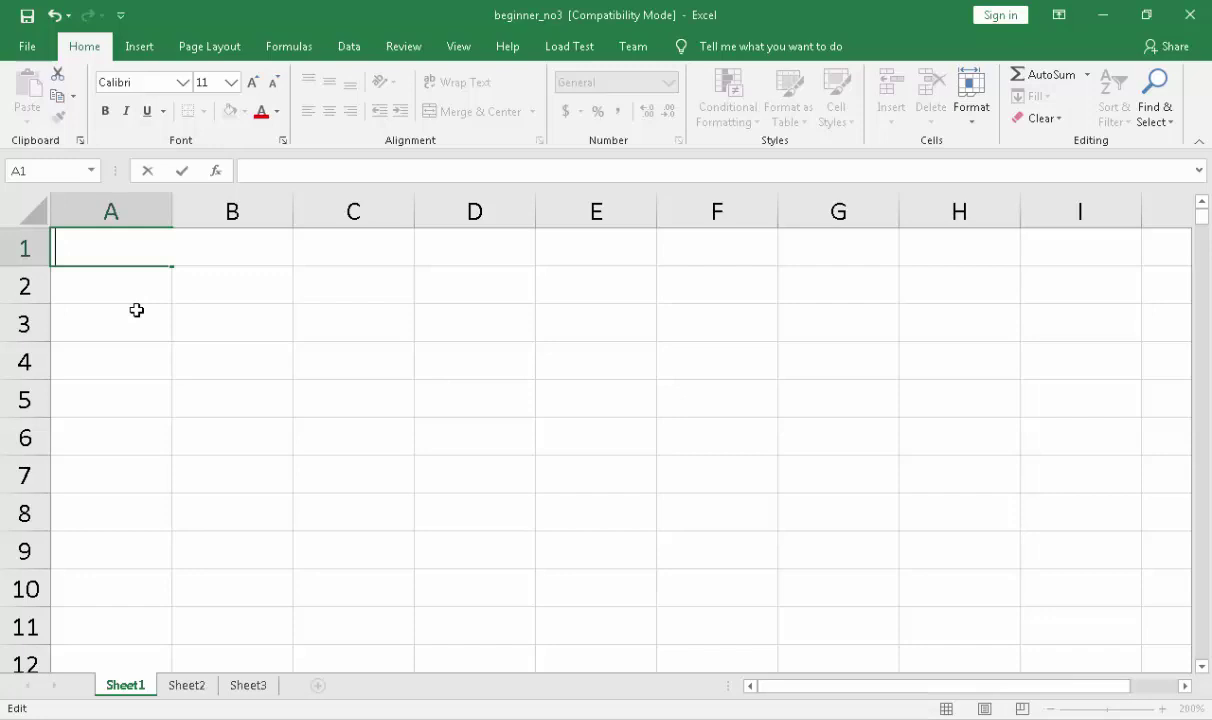
Move between cells A1 and A2 using the Down arrow key and clicks
key(Return)
click(114, 241)
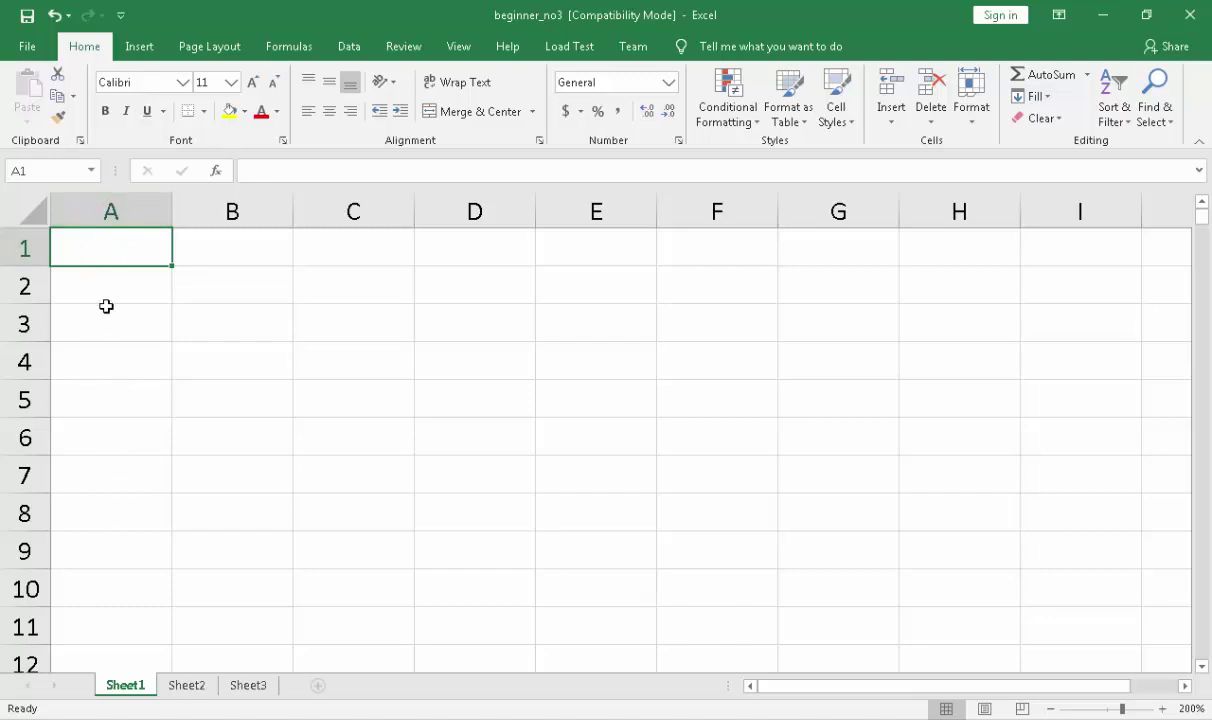
key(Down)
key(Down)
key(Down)
key(Down)
key(Down)
key(Down)
key(Down)
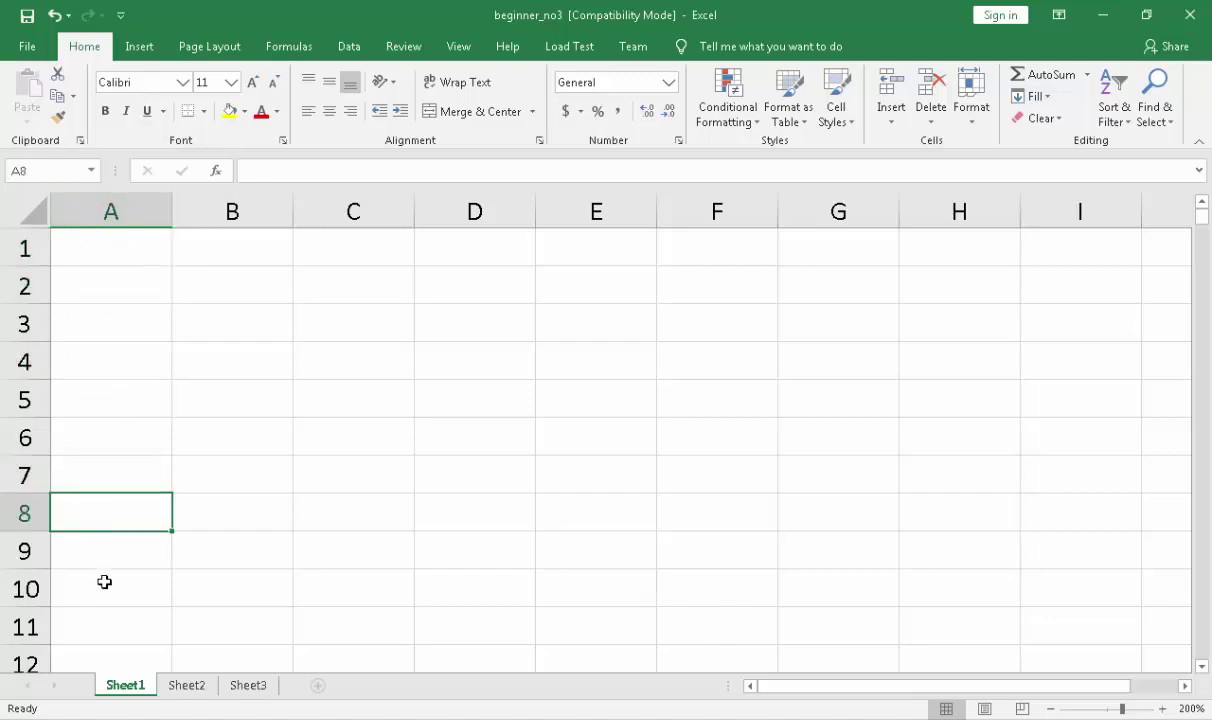
click(128, 270)
click(125, 243)
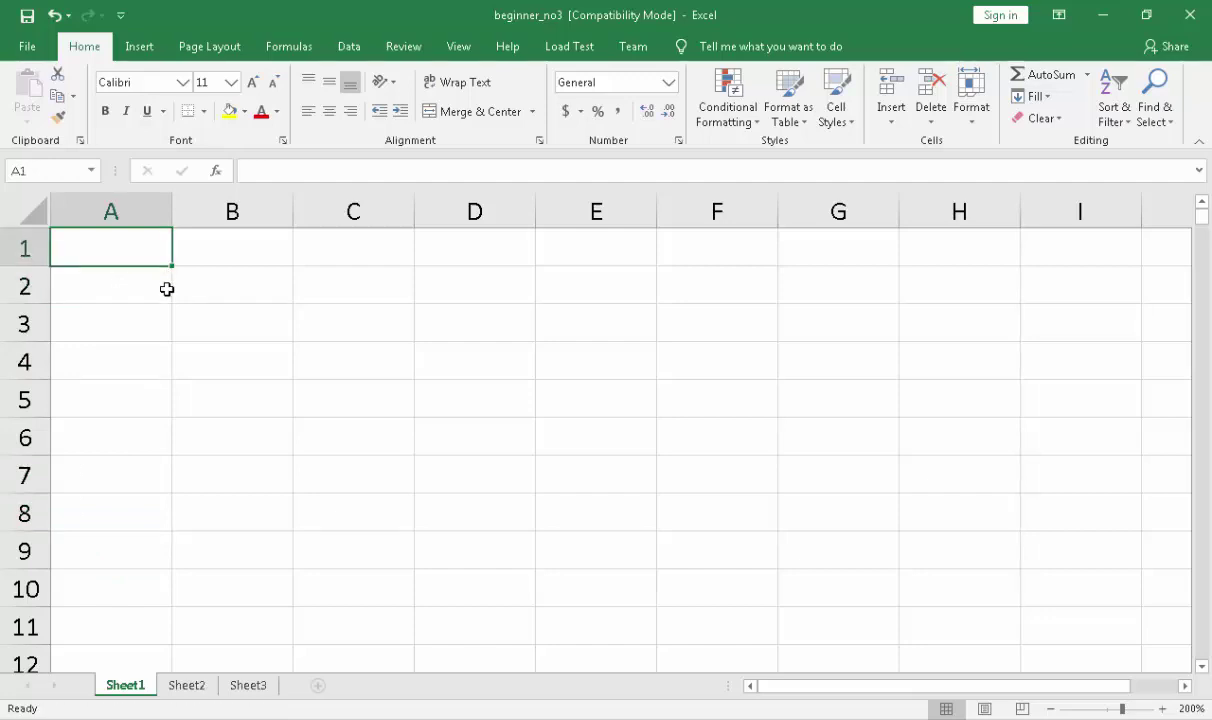
Enter 'arrows' in A1, then select C3, A5, D3, C2, B2, A2 and back to A1
text(arrows)
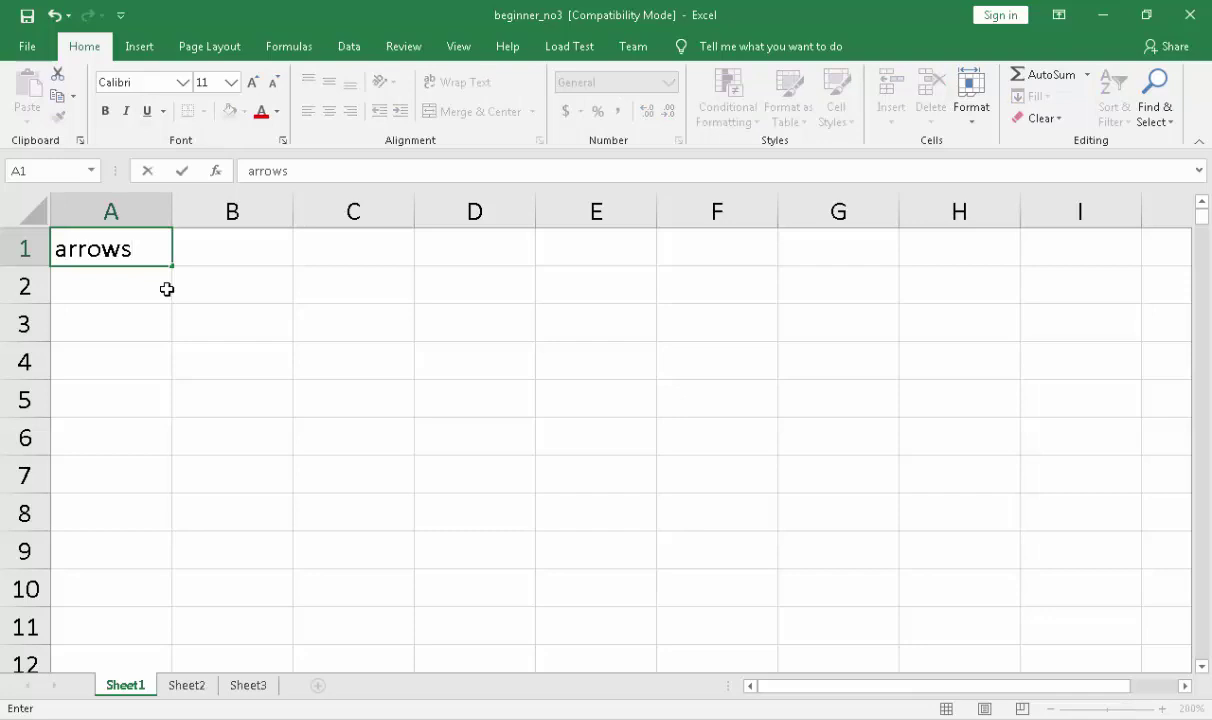
click(324, 332)
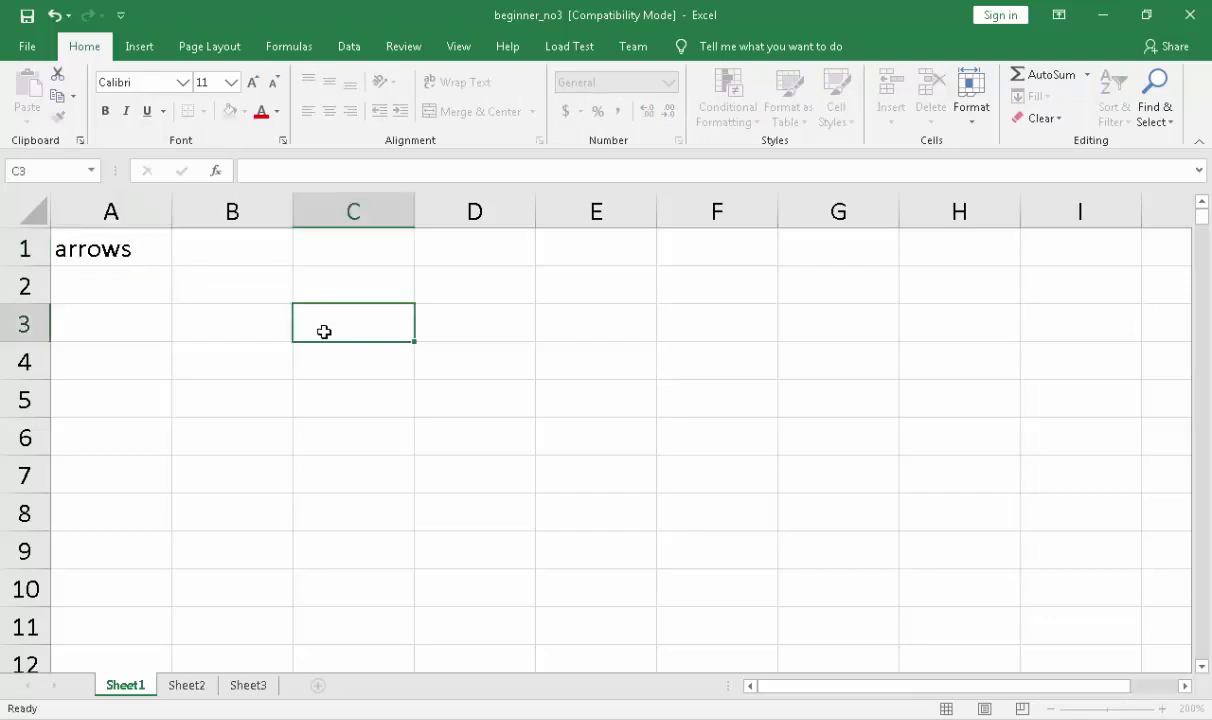
click(162, 394)
click(430, 316)
click(324, 284)
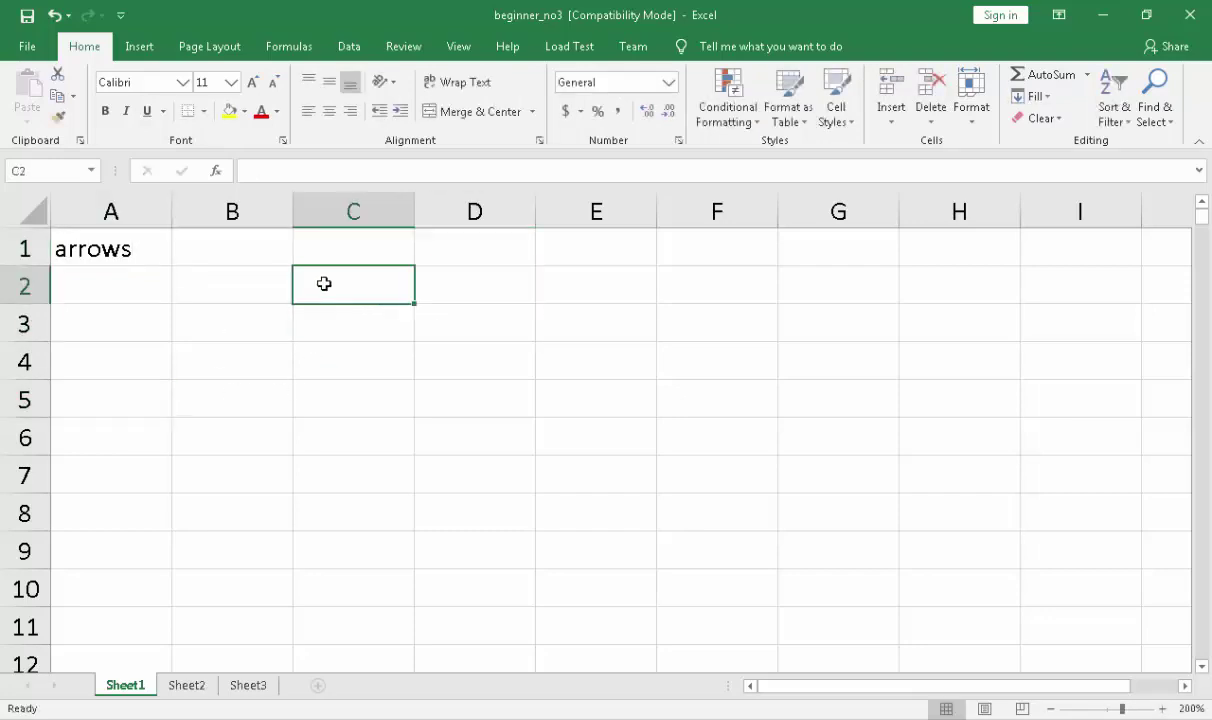
click(245, 271)
click(92, 270)
click(92, 245)
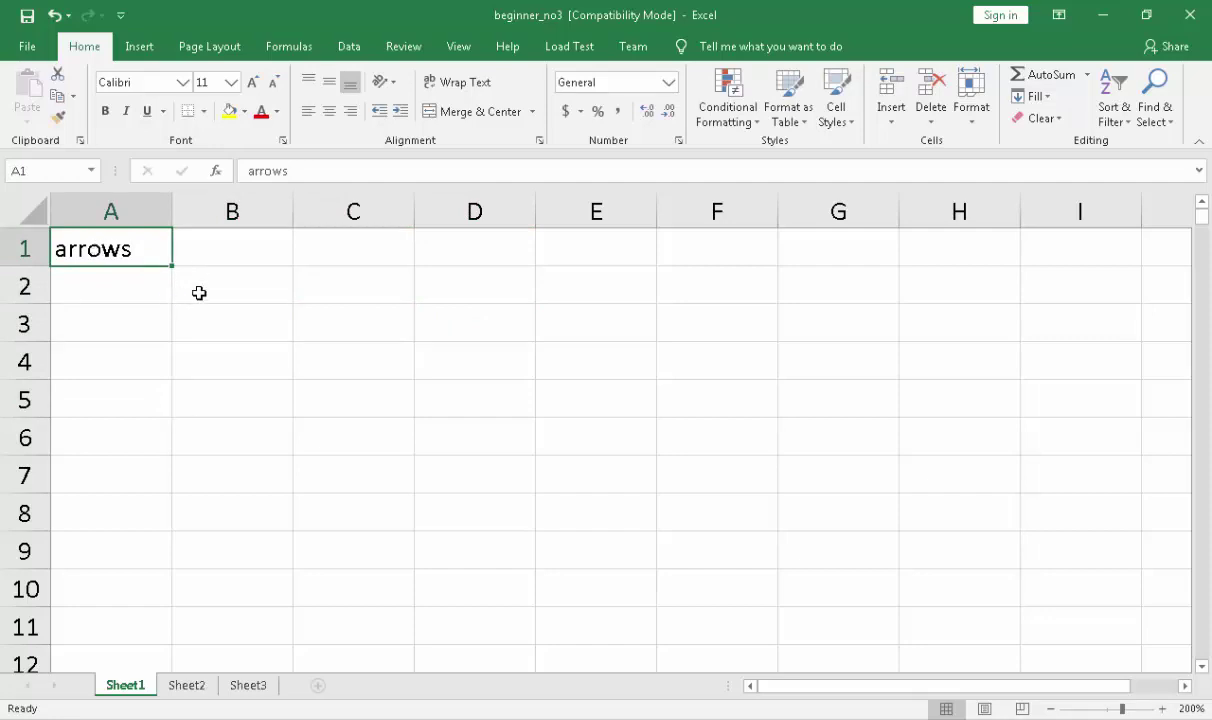
key(Down)
key(Down)
key(Down)
key(Down)
key(Down)
key(Down)
key(Down)
key(Down)
key(Down)
key(Down)
key(Down)
key(Down)
key(Down)
key(Down)
key(Down)
key(Down)
key(Down)
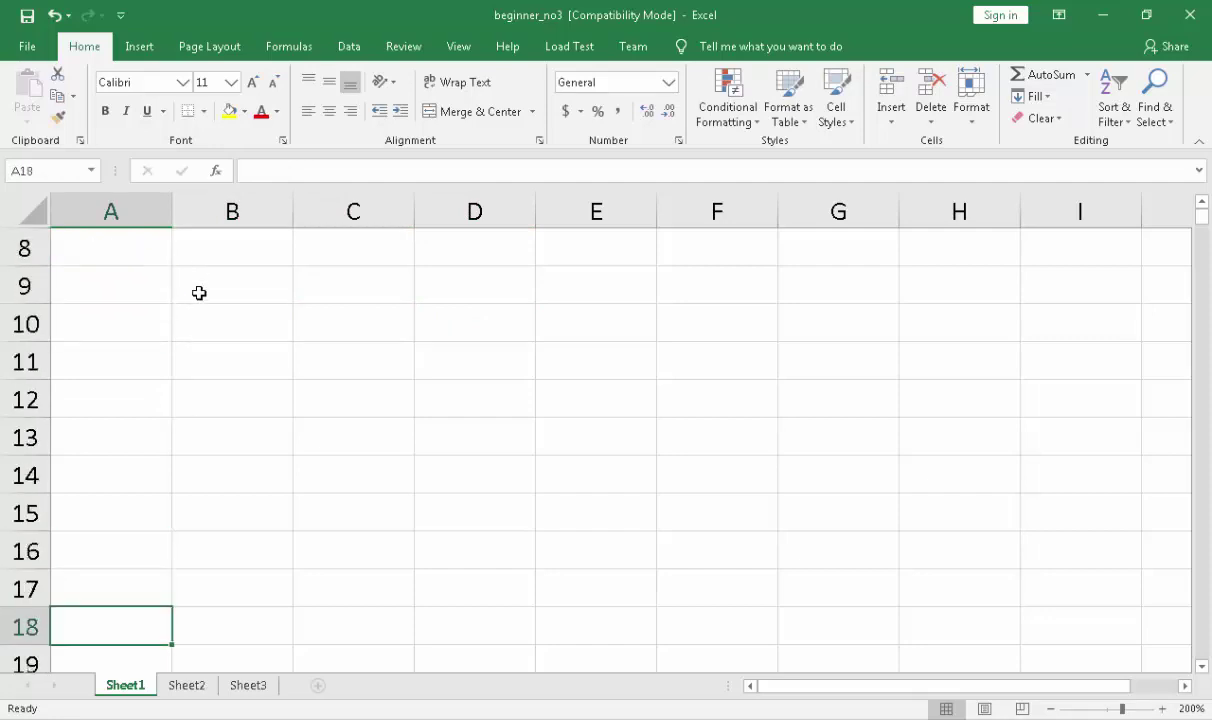
key(Down)
key(Down)
key(Down)
key(Down)
key(Down)
key(Down)
key(Down)
key(Down)
key(Down)
key(Down)
key(Down)
key(Up)
key(Up)
key(Up)
key(Up)
key(Up)
key(Up)
key(Up)
key(Up)
key(Up)
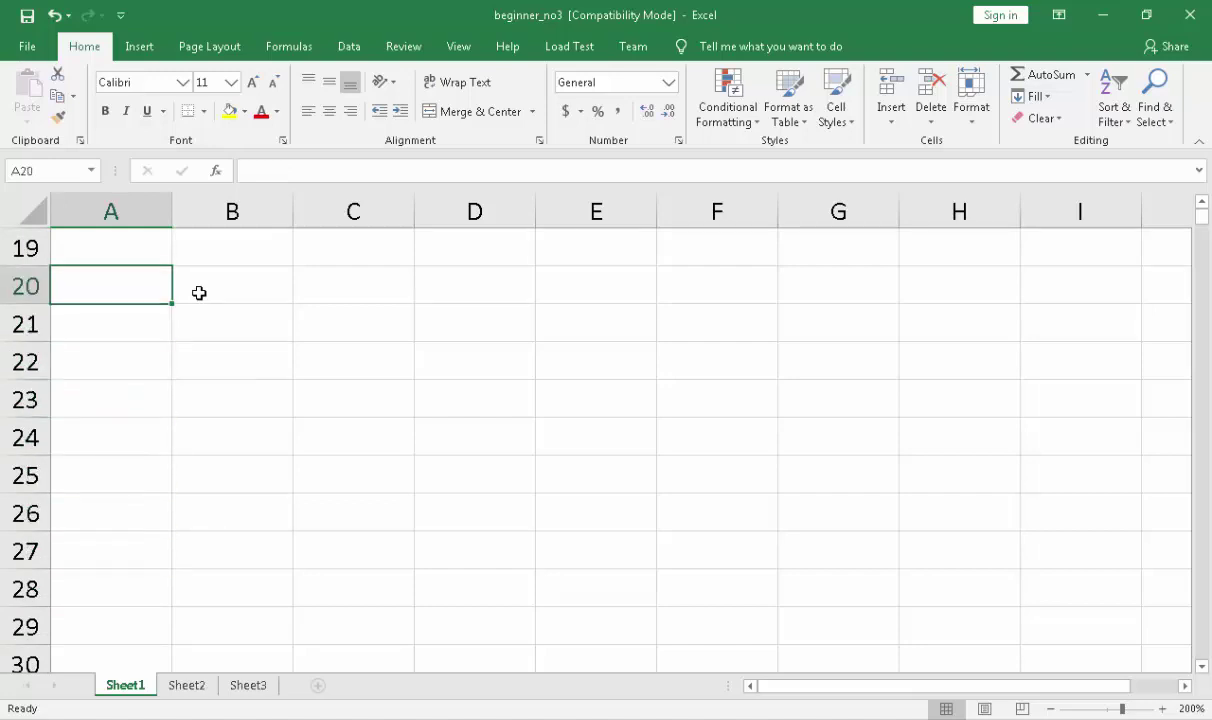
key(Up)
key(Up)
key(Up)
key(Up)
key(Up)
key(Up)
key(Up)
key(Up)
key(Up)
key(Up)
key(Up)
key(Up)
key(Up)
key(Up)
key(Up)
key(Up)
key(Up)
key(Up)
key(Up)
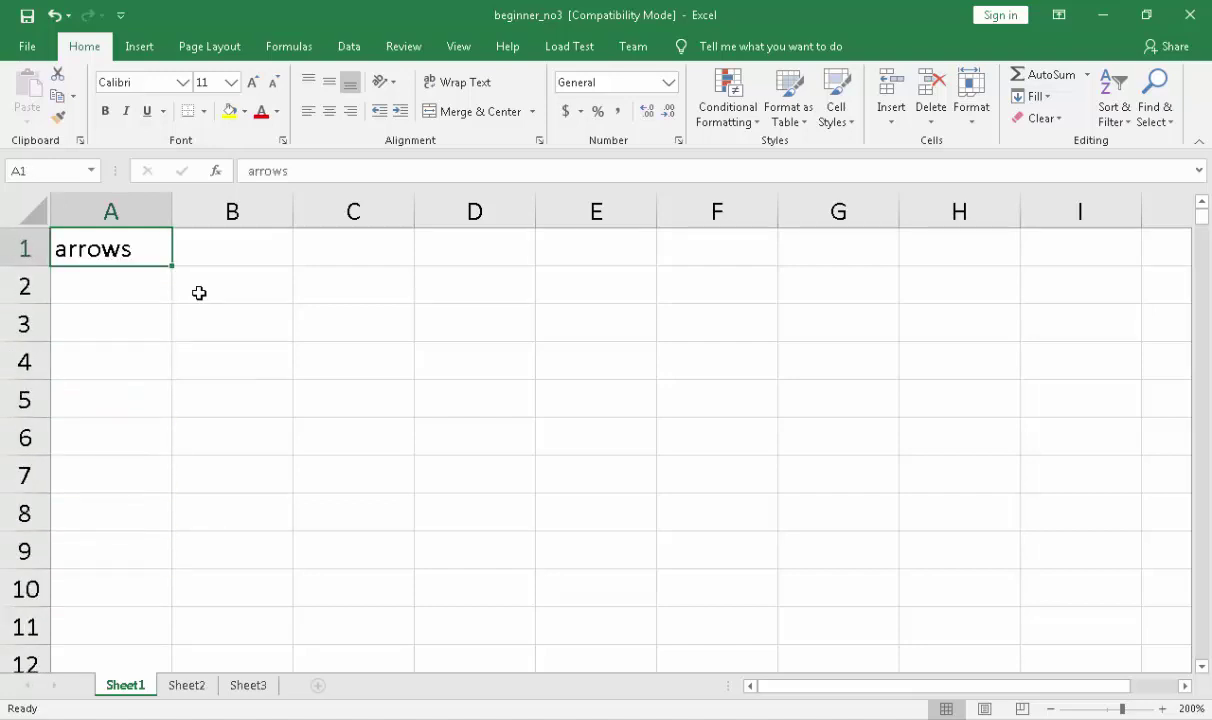
key(Right)
key(Right)
key(Right)
key(Right)
key(Right)
key(Right)
key(Right)
key(Right)
key(Right)
key(Right)
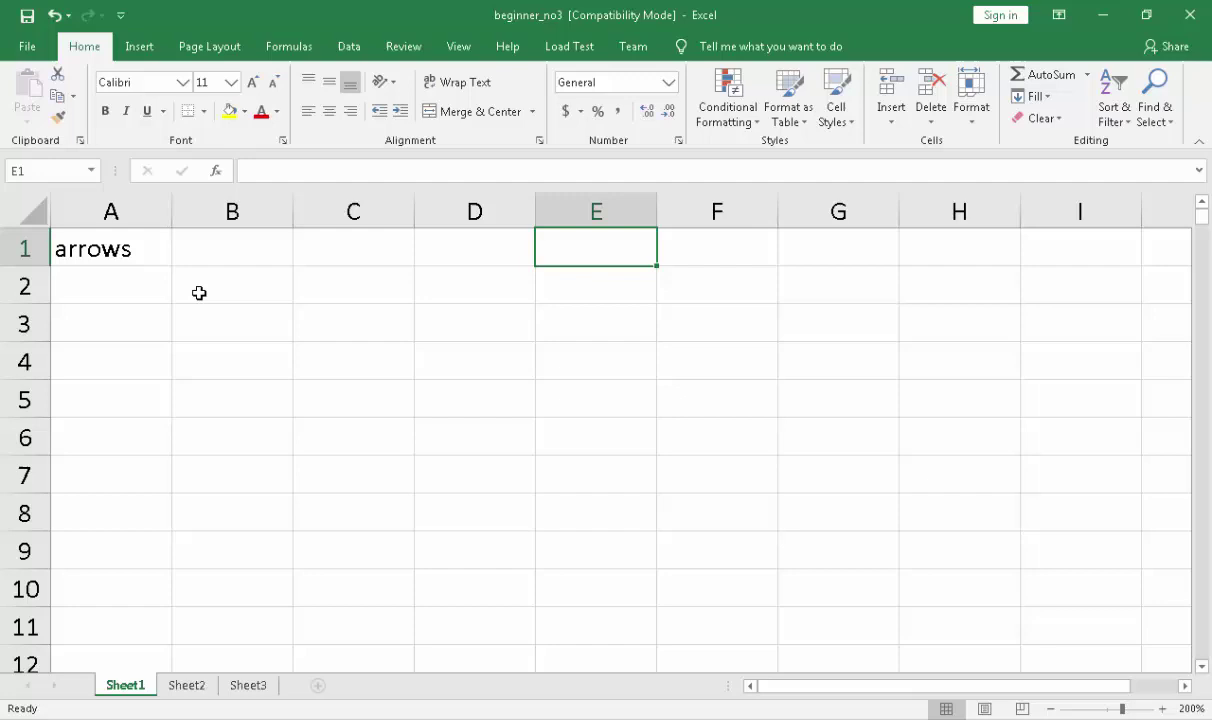
key(Left)
key(Left)
key(Left)
key(Left)
key(Left)
key(Left)
key(Left)
key(Left)
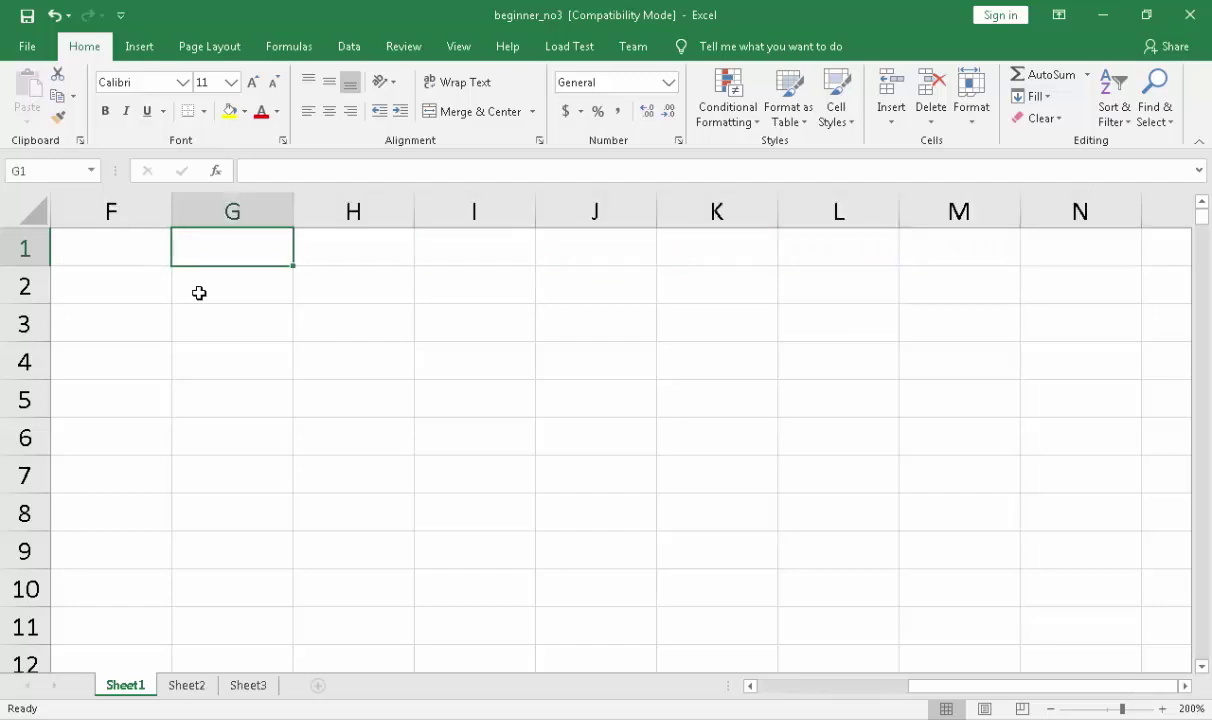
key(Left)
key(Left)
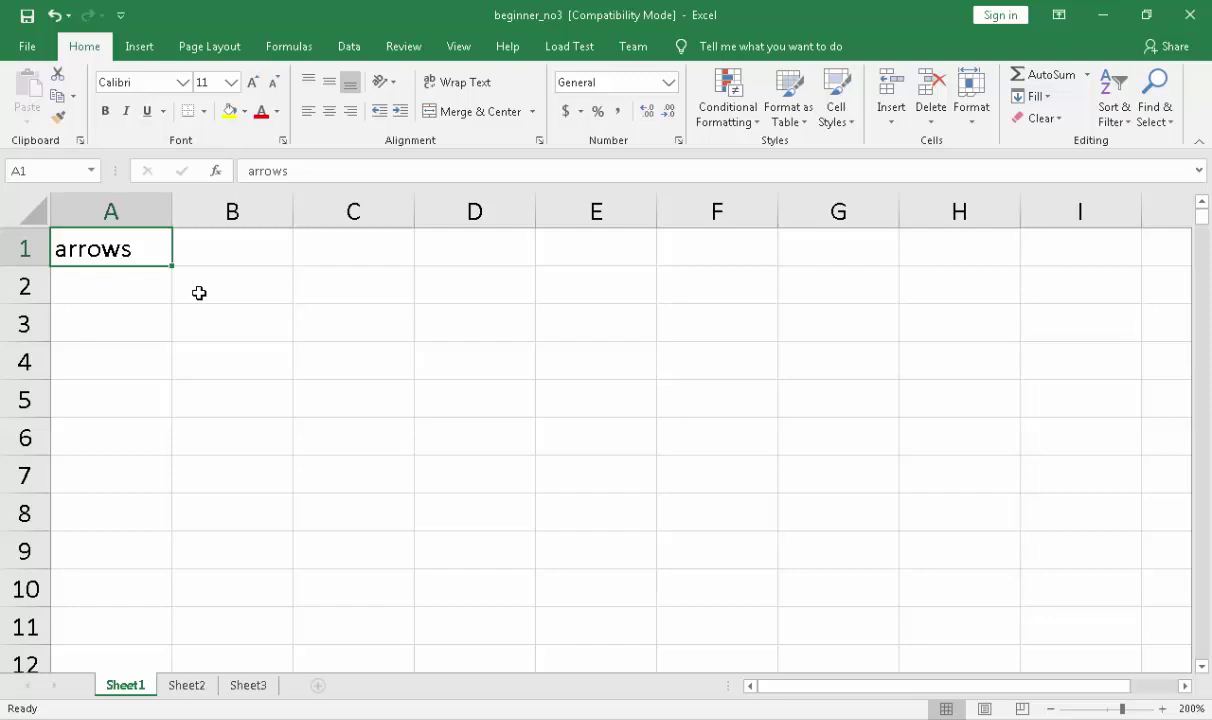
click(836, 596)
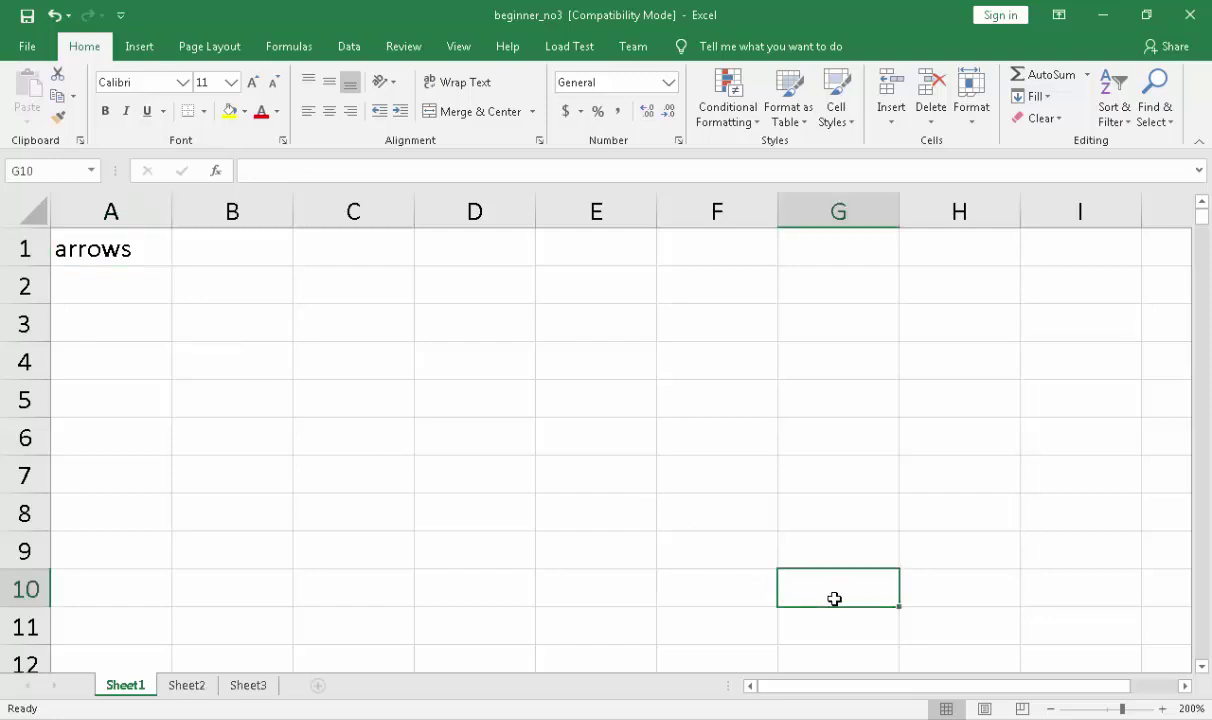
click(128, 247)
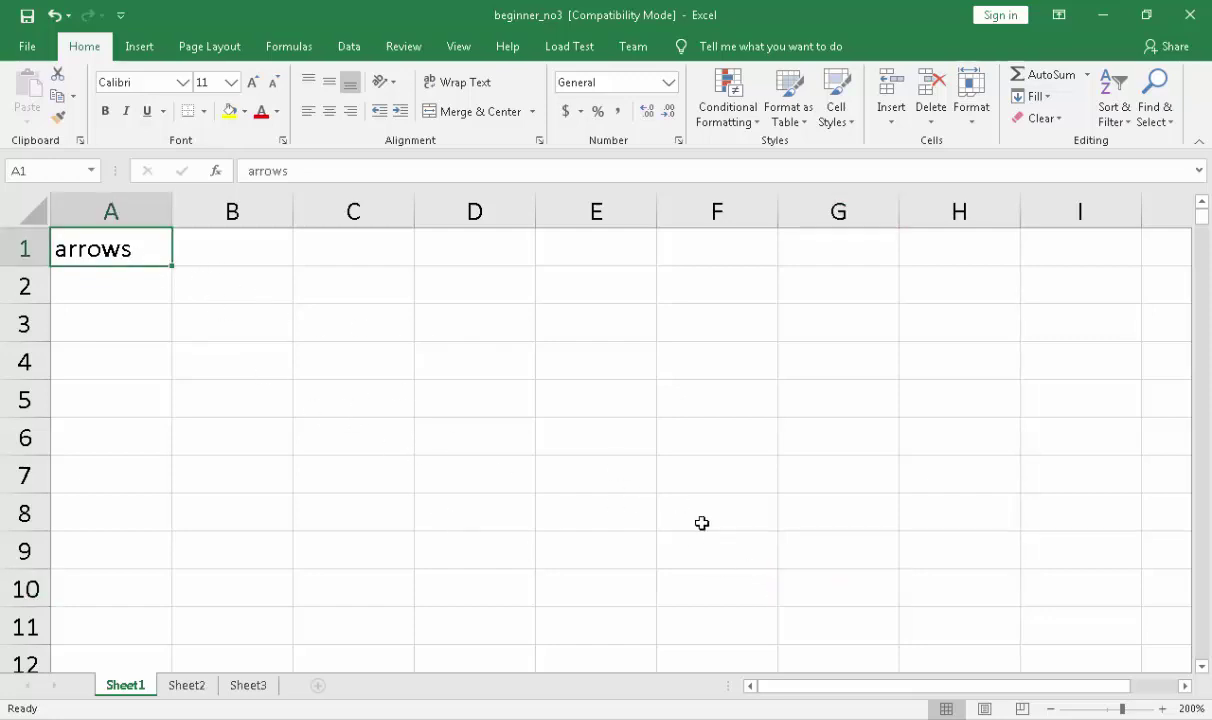
click(826, 592)
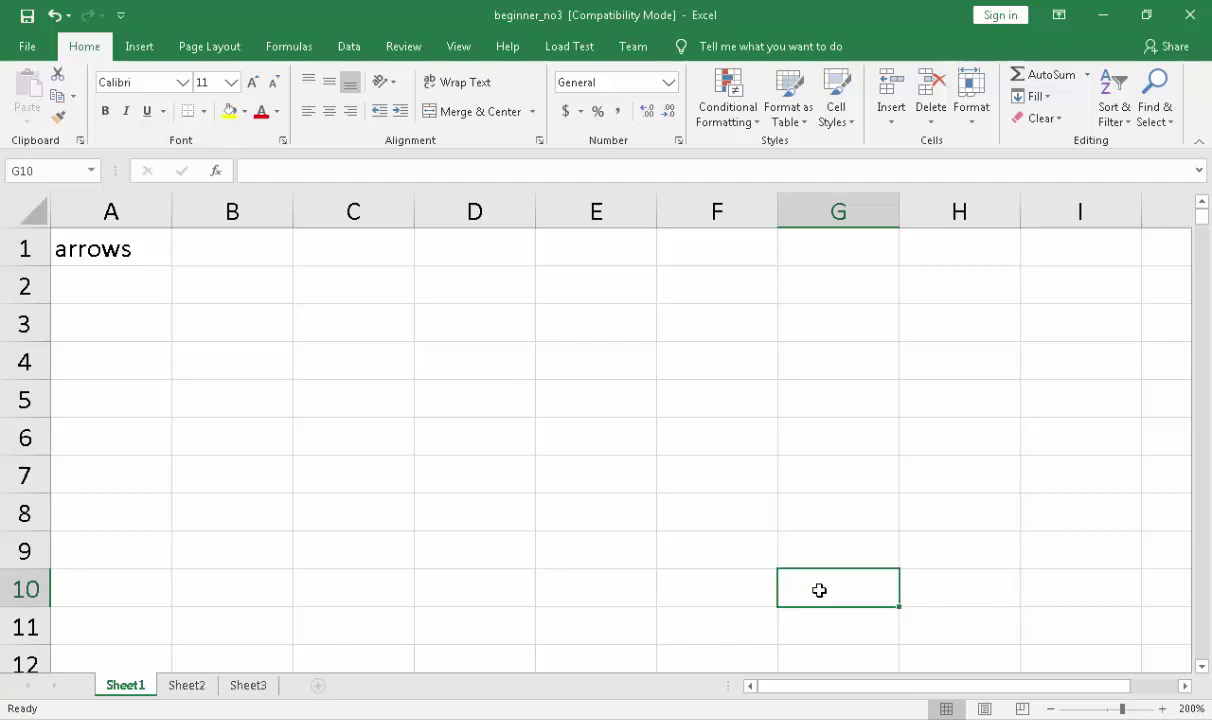
key(ctrl+Home)
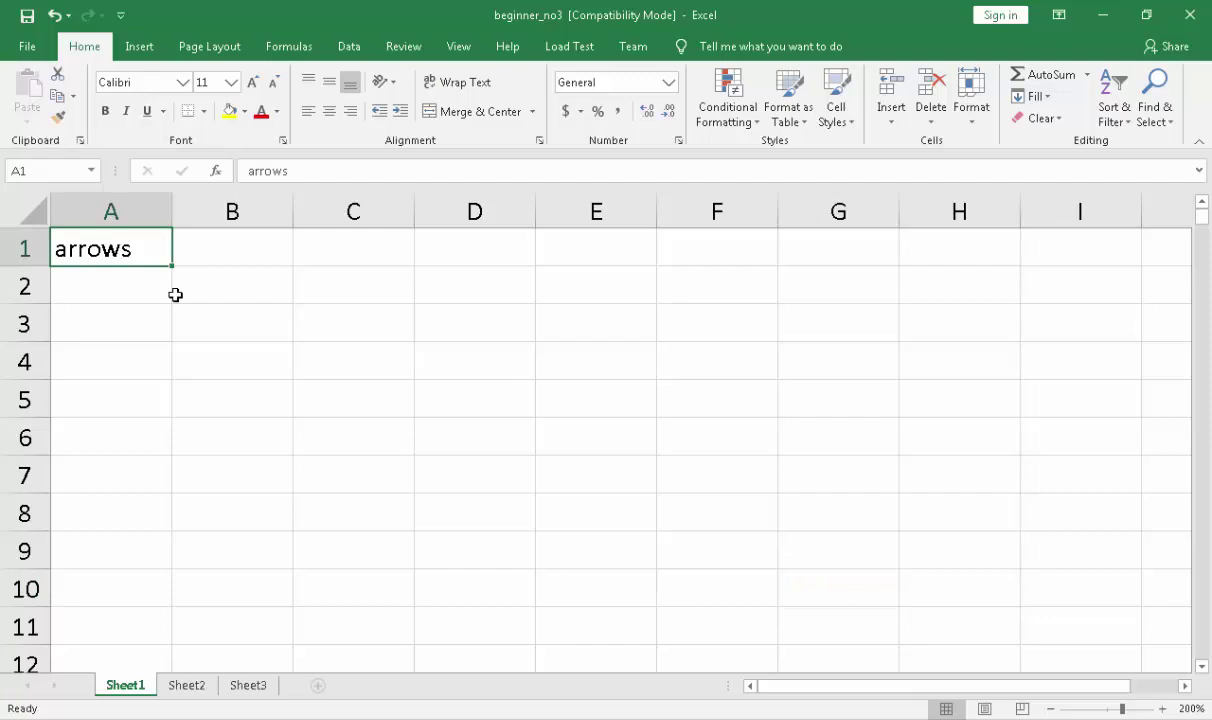
click(202, 258)
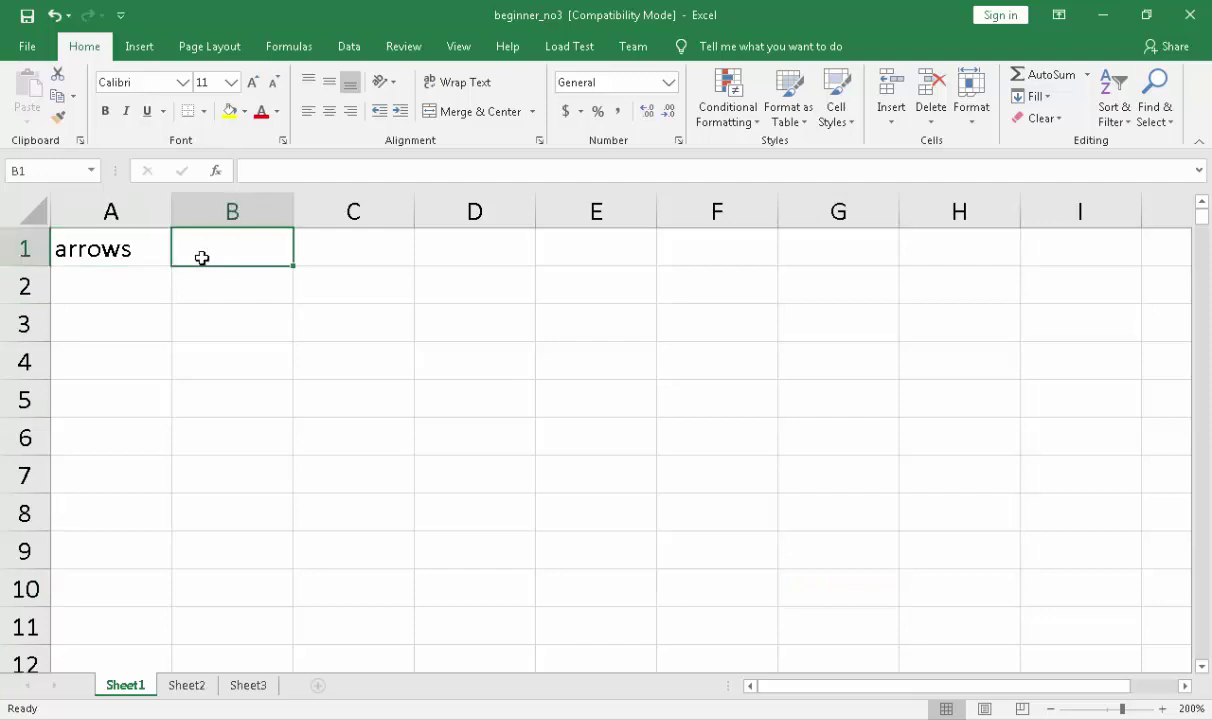
click(142, 251)
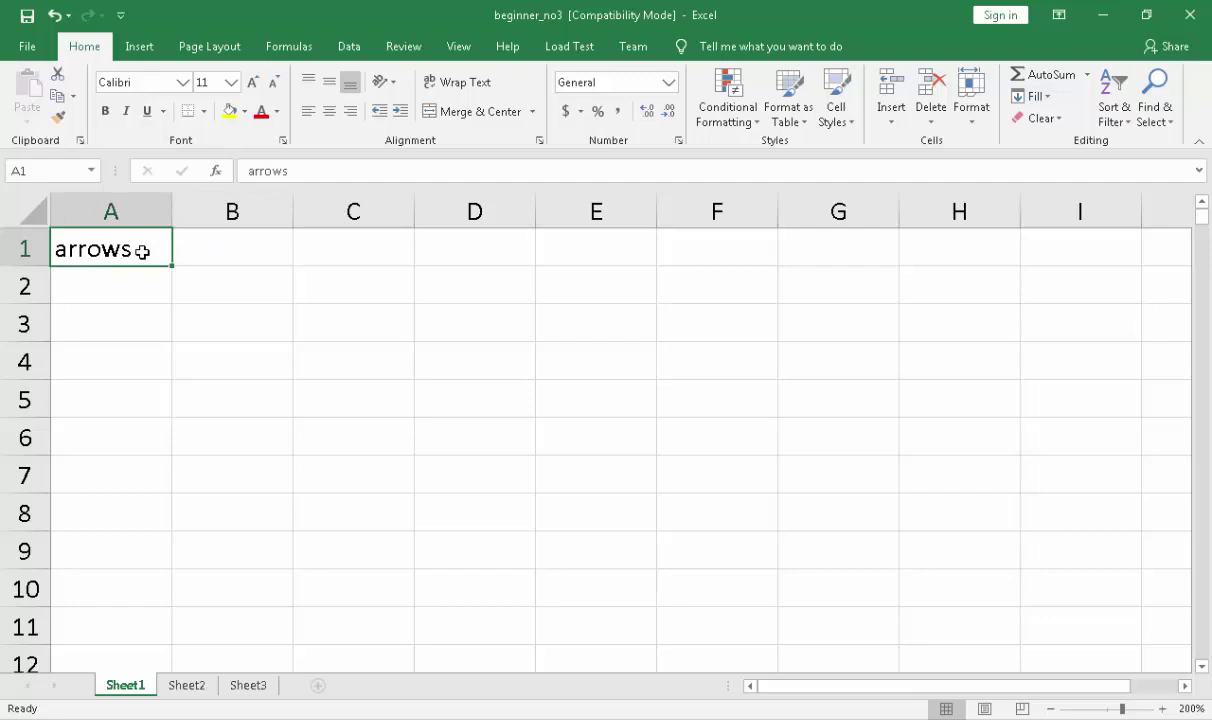
key(ctrl+Down)
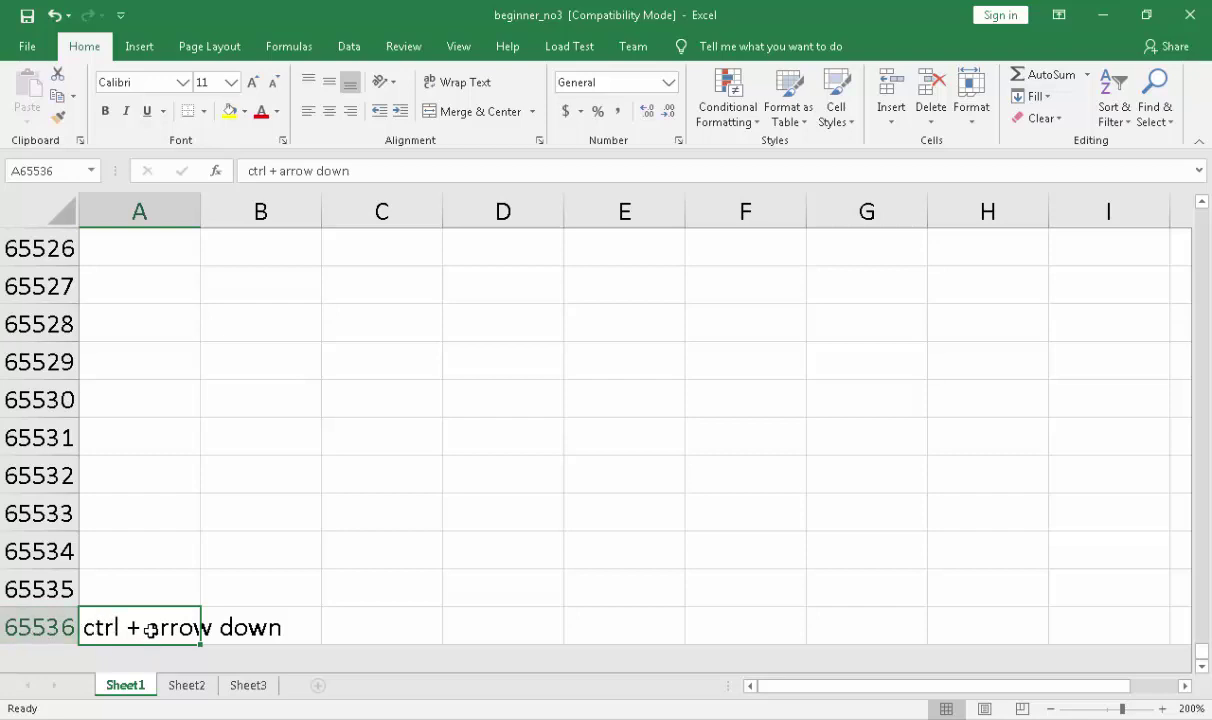
key(ctrl+Up)
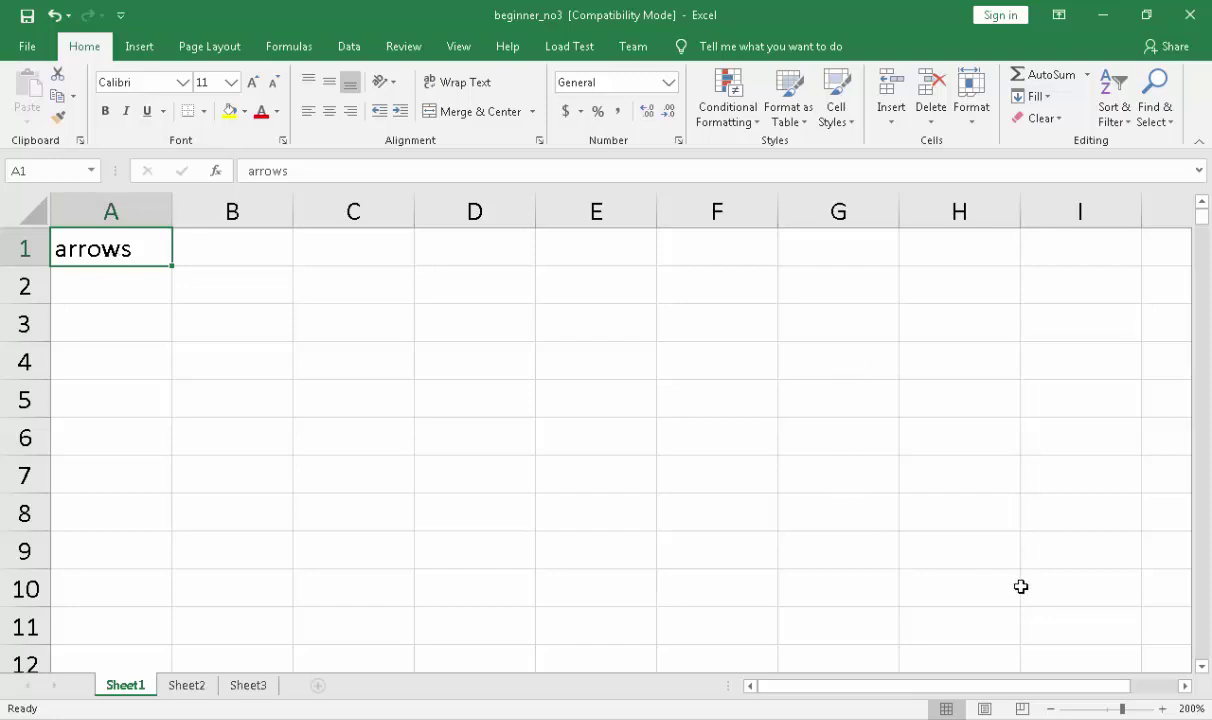
click(1171, 688)
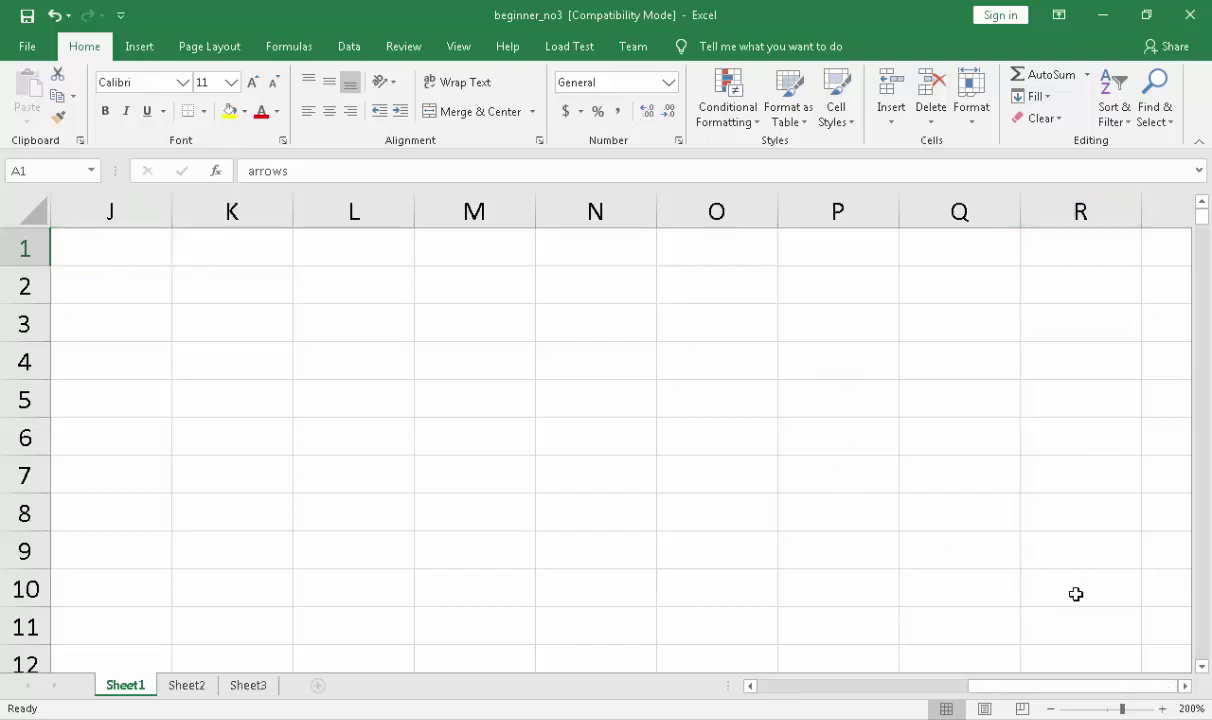
click(868, 688)
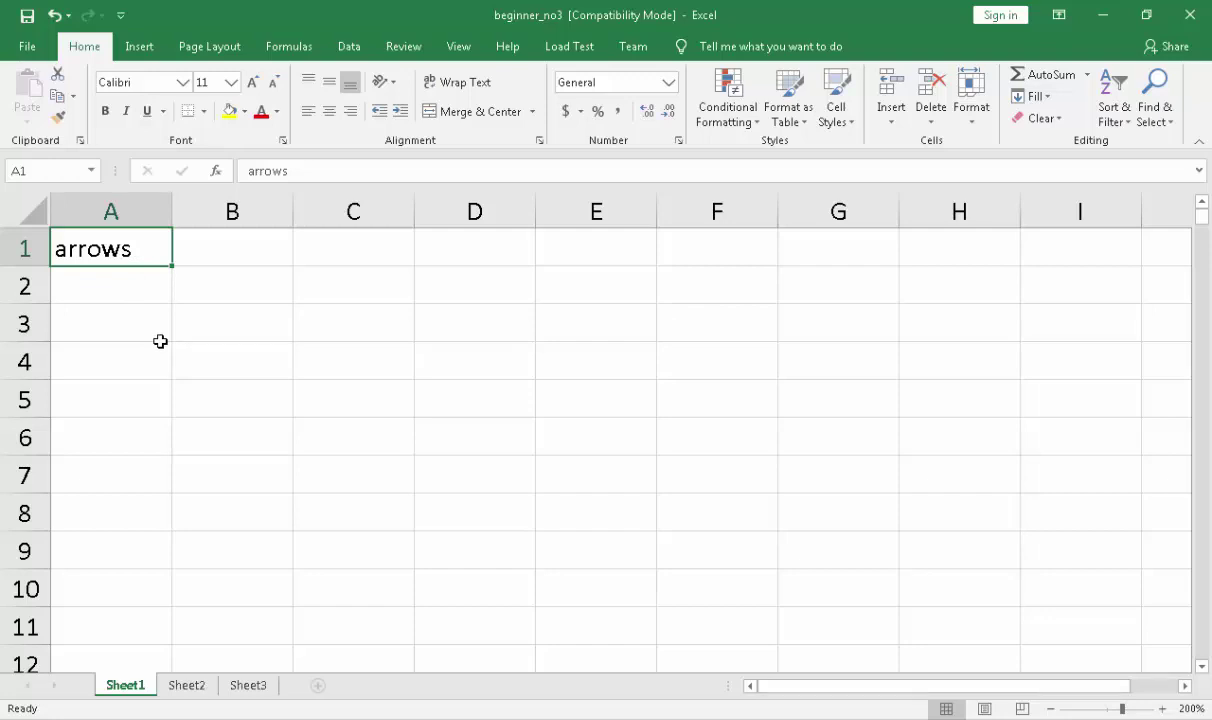
key(ctrl+Right)
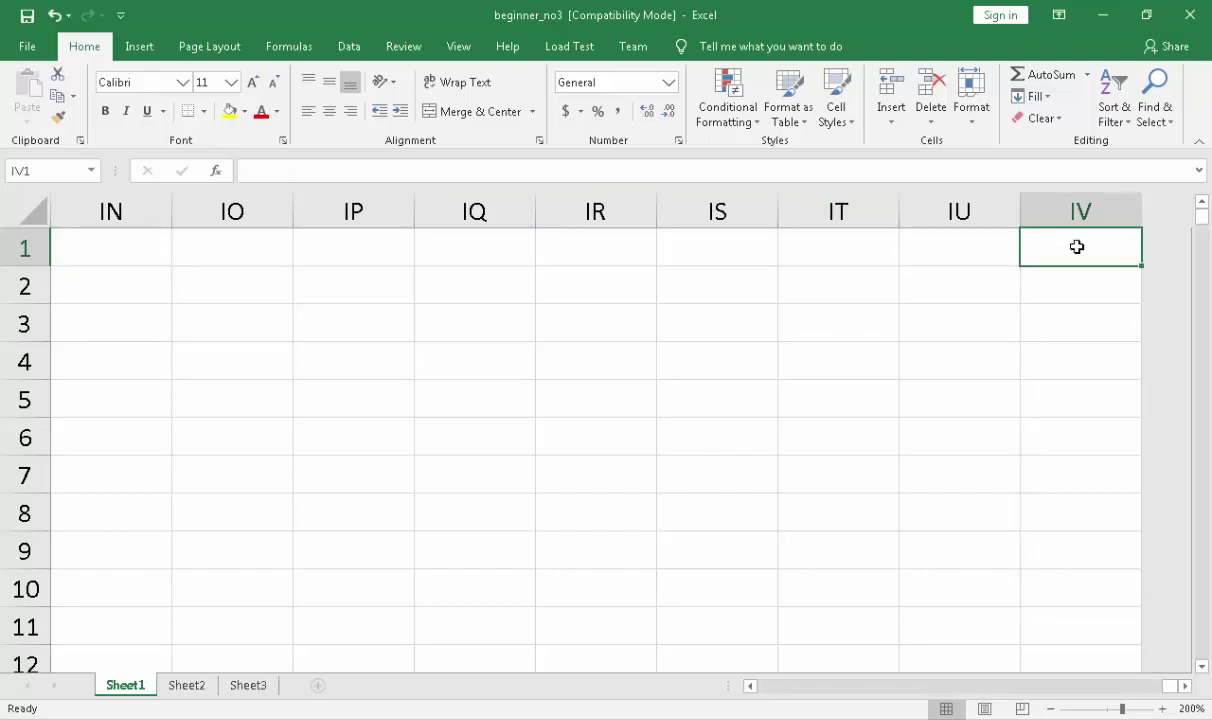
key(ctrl+Home)
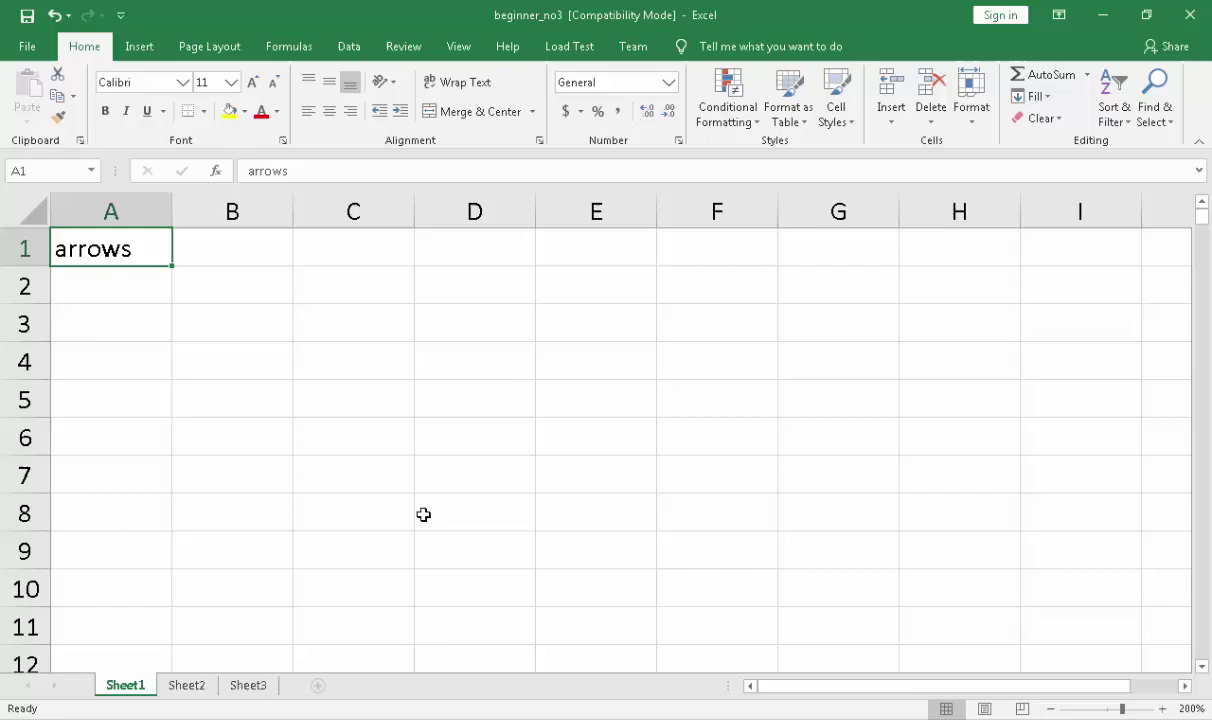
click(592, 476)
key(Left)
key(Left)
key(Left)
key(Right)
key(Up)
key(Up)
key(Up)
click(613, 441)
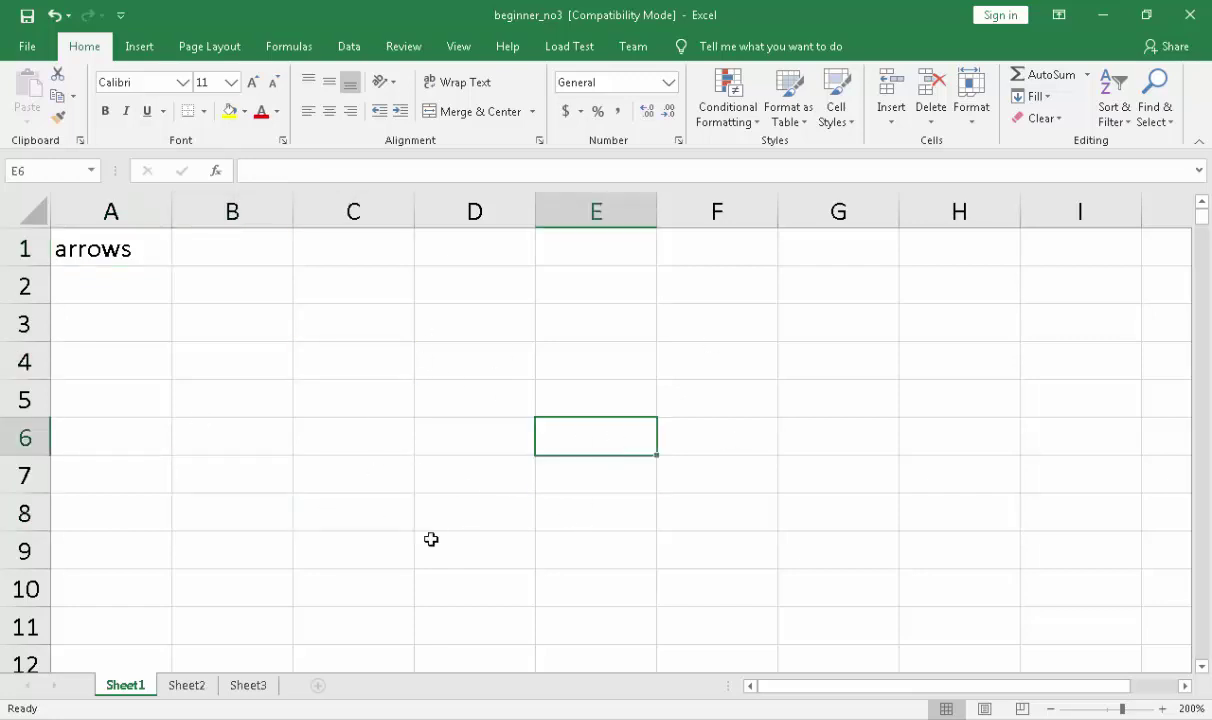
click(128, 254)
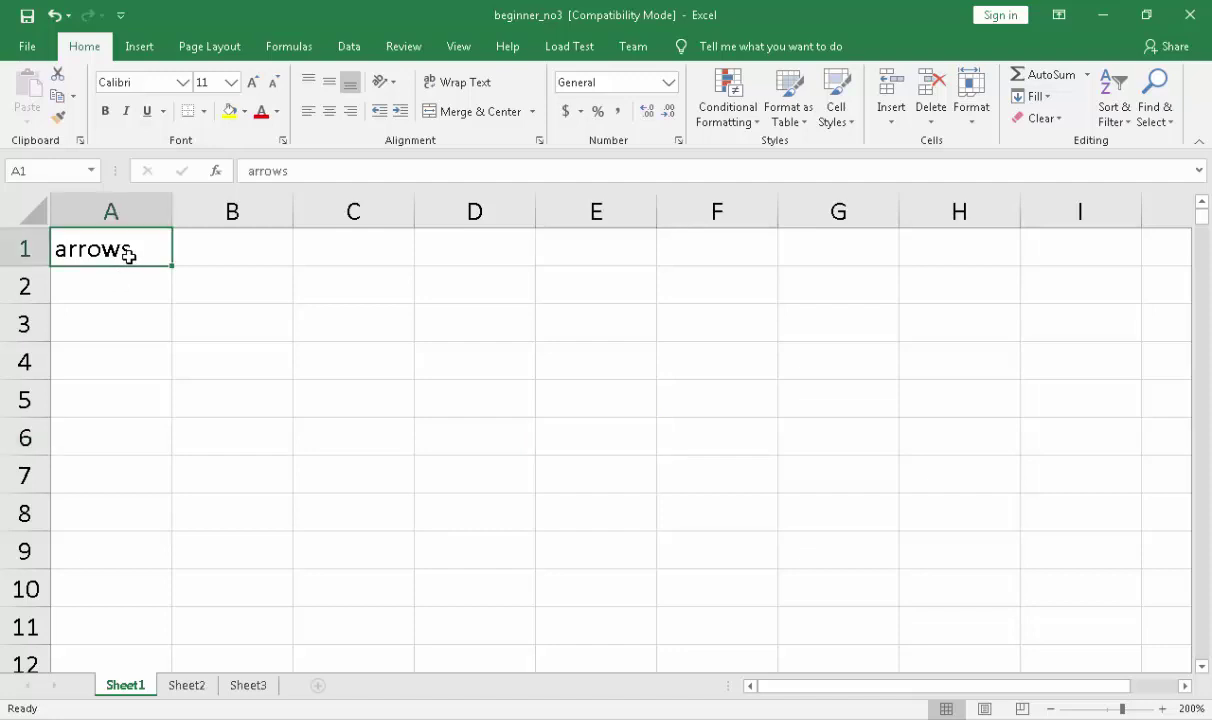
click(228, 293)
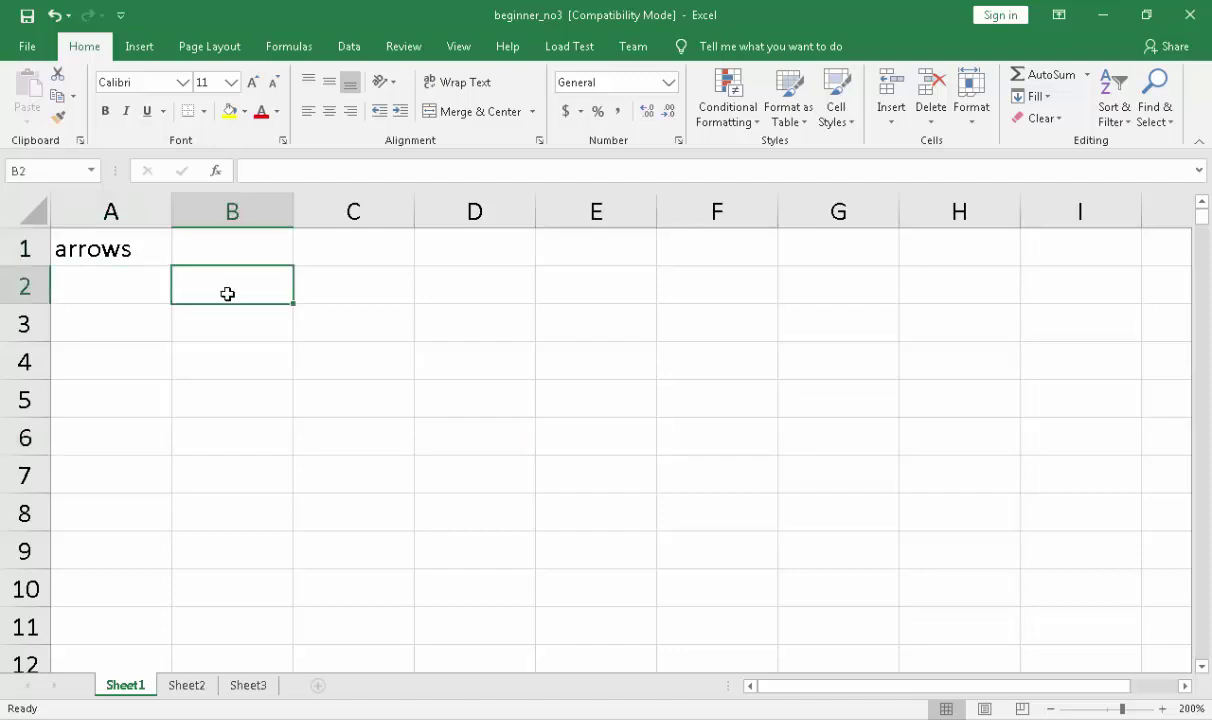
text(1)
Enter 2, 3, 4, 5 and 6 down cells B3 through B7 below the 1
key(Return)
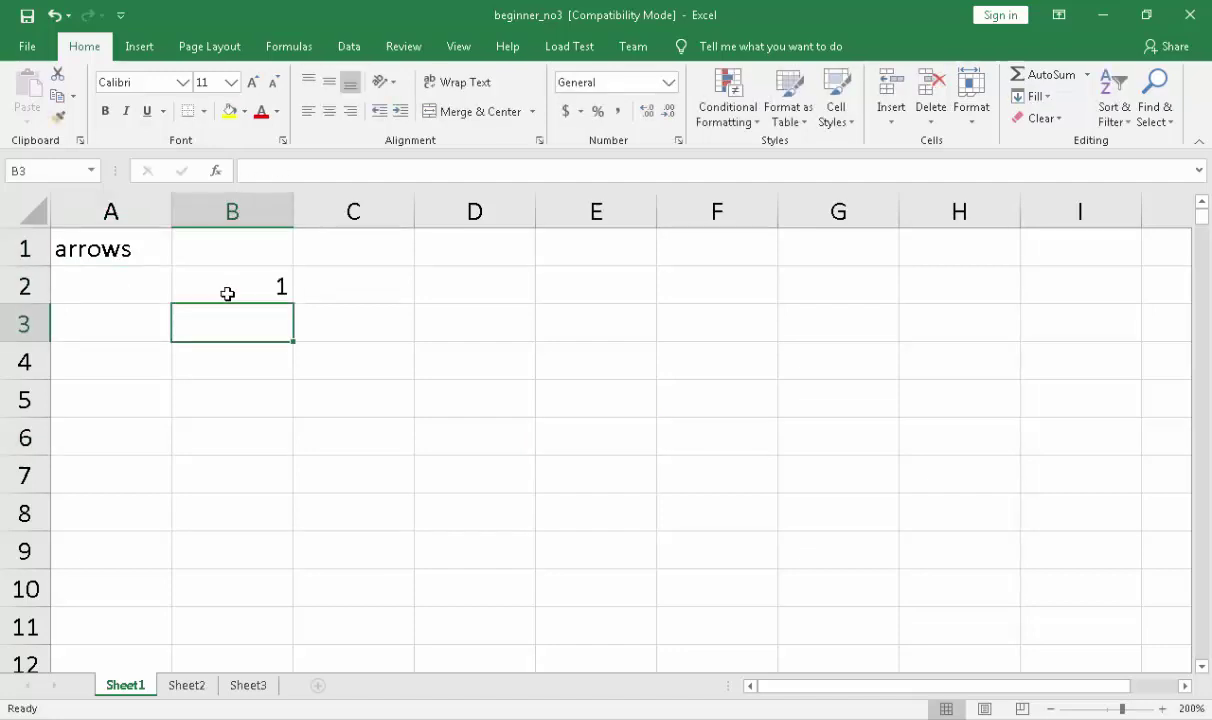
text(2)
key(Return)
text(3)
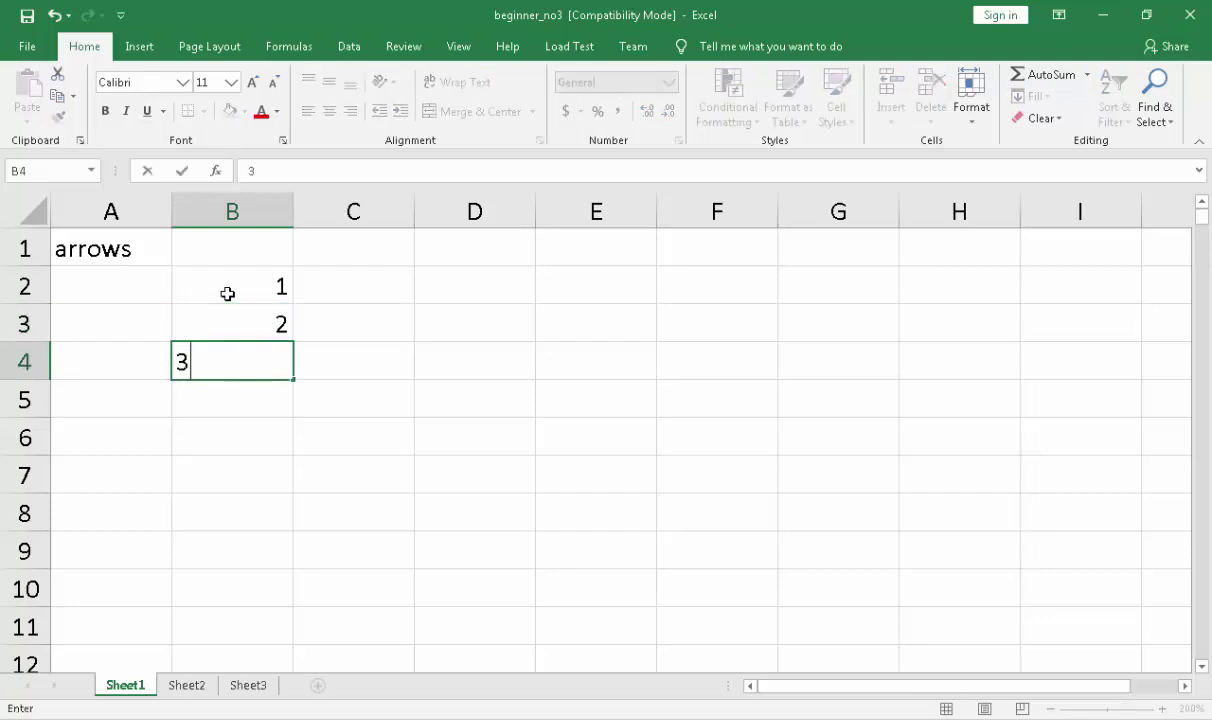
key(Return)
text(4)
key(Return)
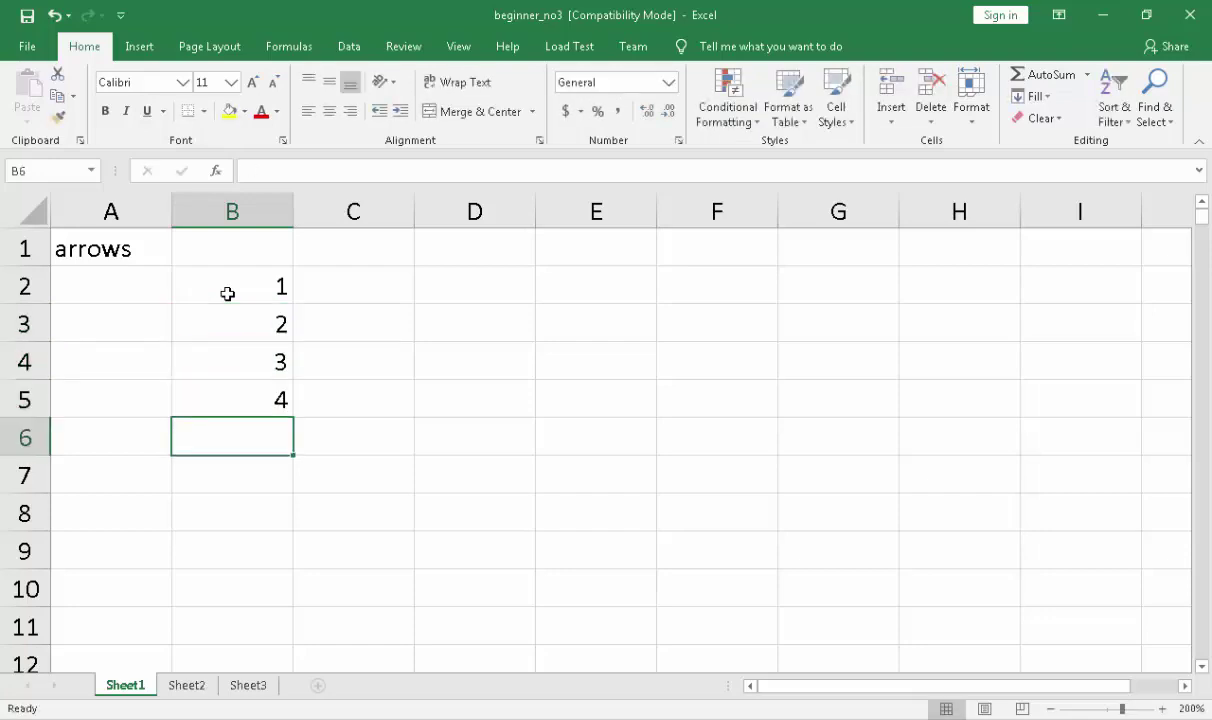
text(5)
key(Return)
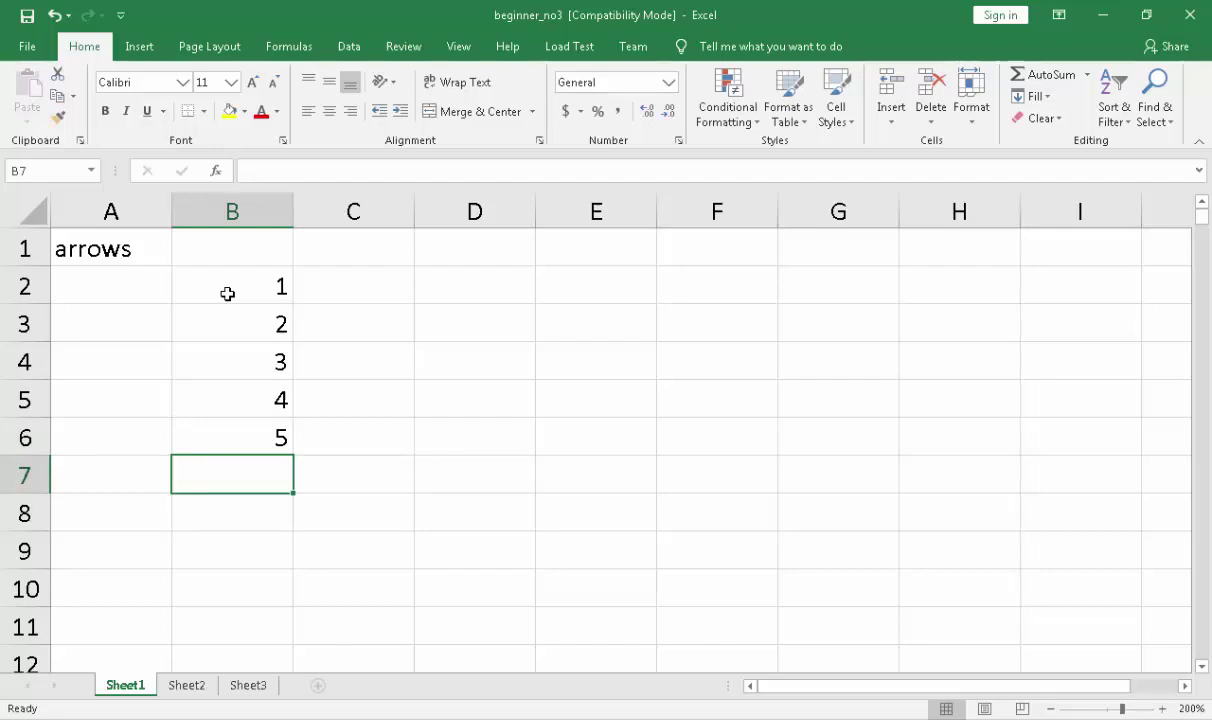
text(6)
key(Return)
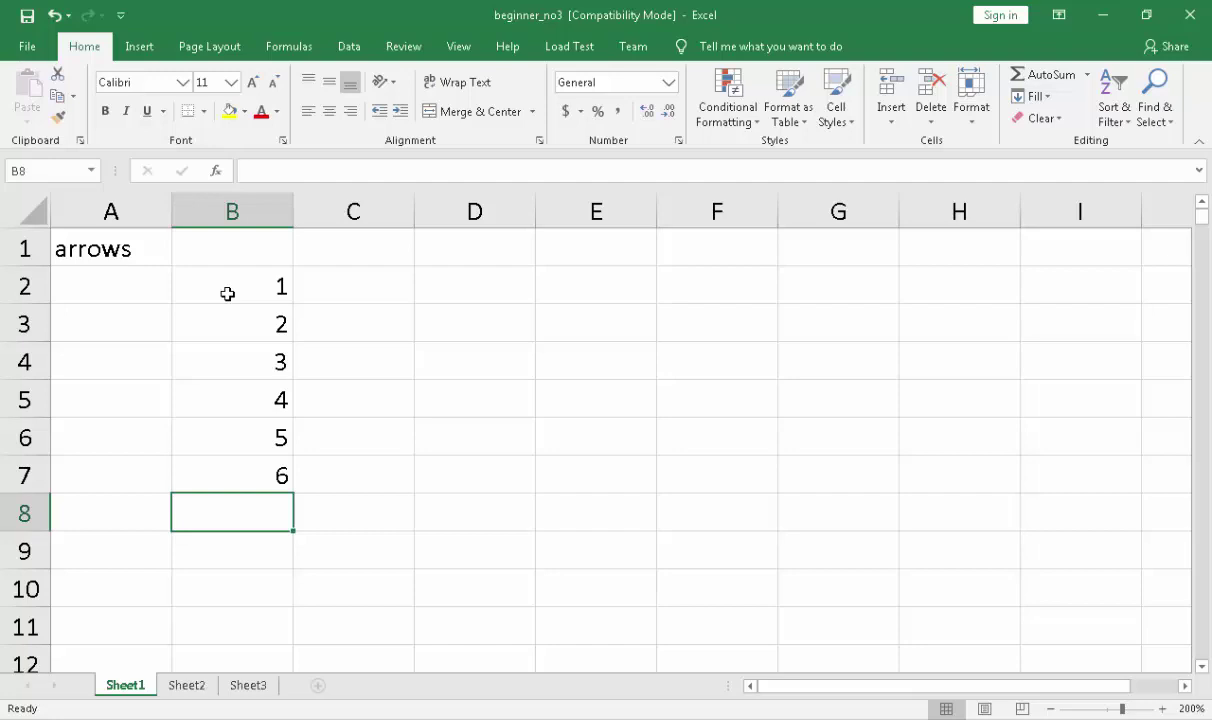
Clear the numbers in B3:B7 and the entries in A1:B4, including 'arrows'
drag(230, 320, 266, 475)
key(Delete)
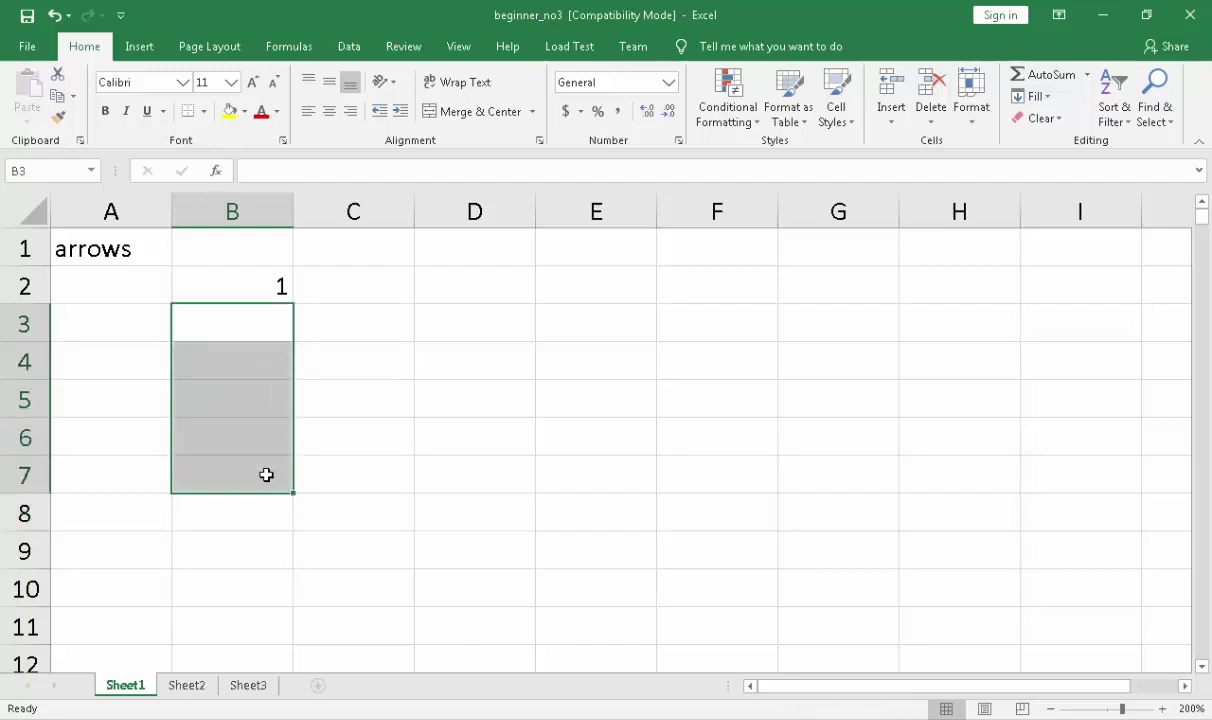
drag(110, 248, 289, 357)
key(Delete)
click(392, 338)
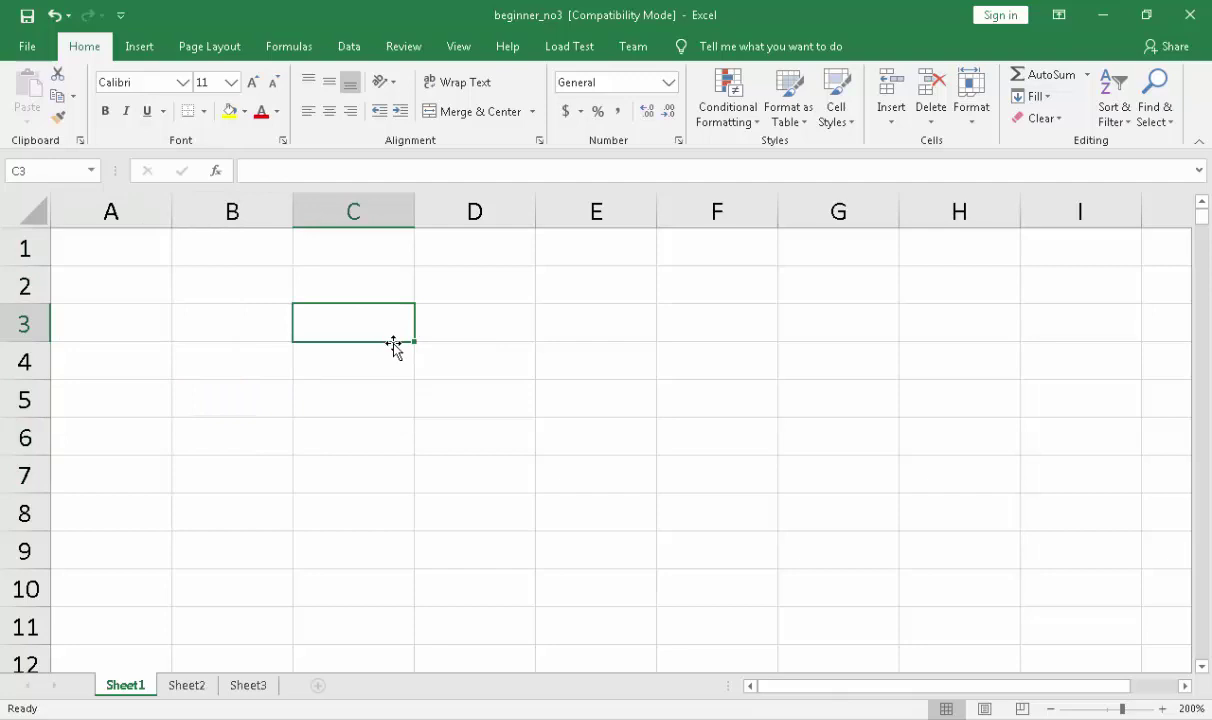
Enter 1 in A1 and drag its fill handle down to copy it to A100
click(102, 252)
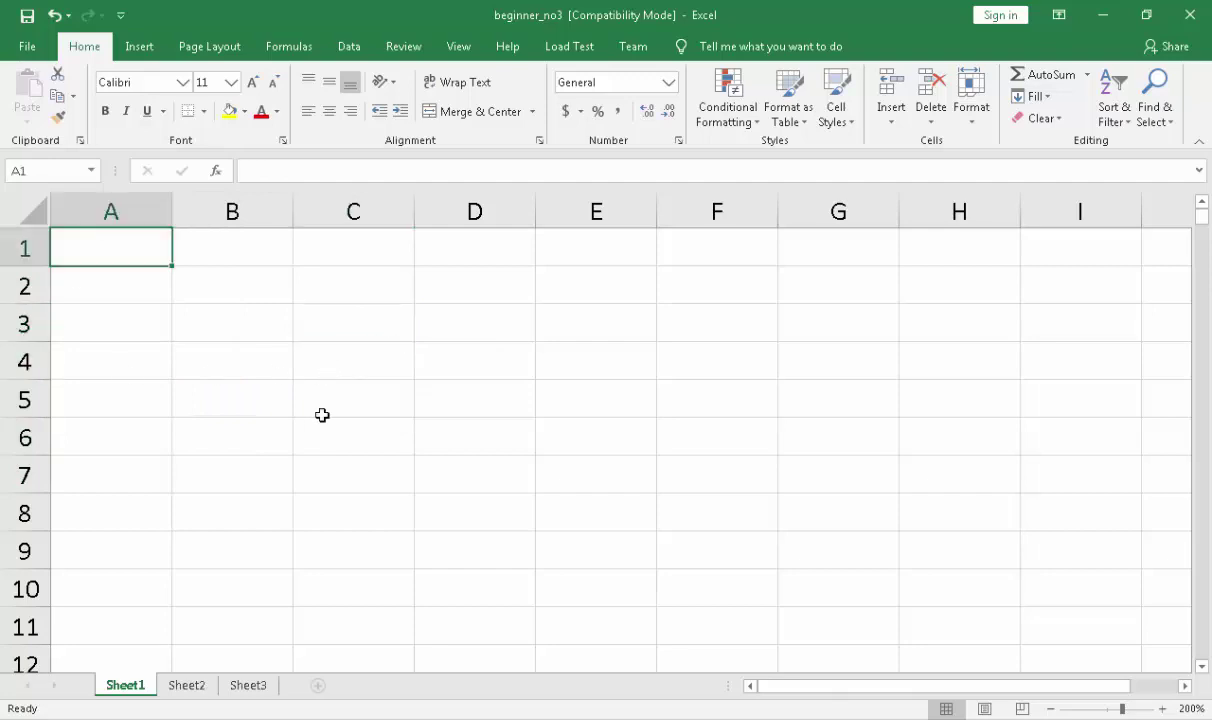
text(1)
key(Return)
click(757, 371)
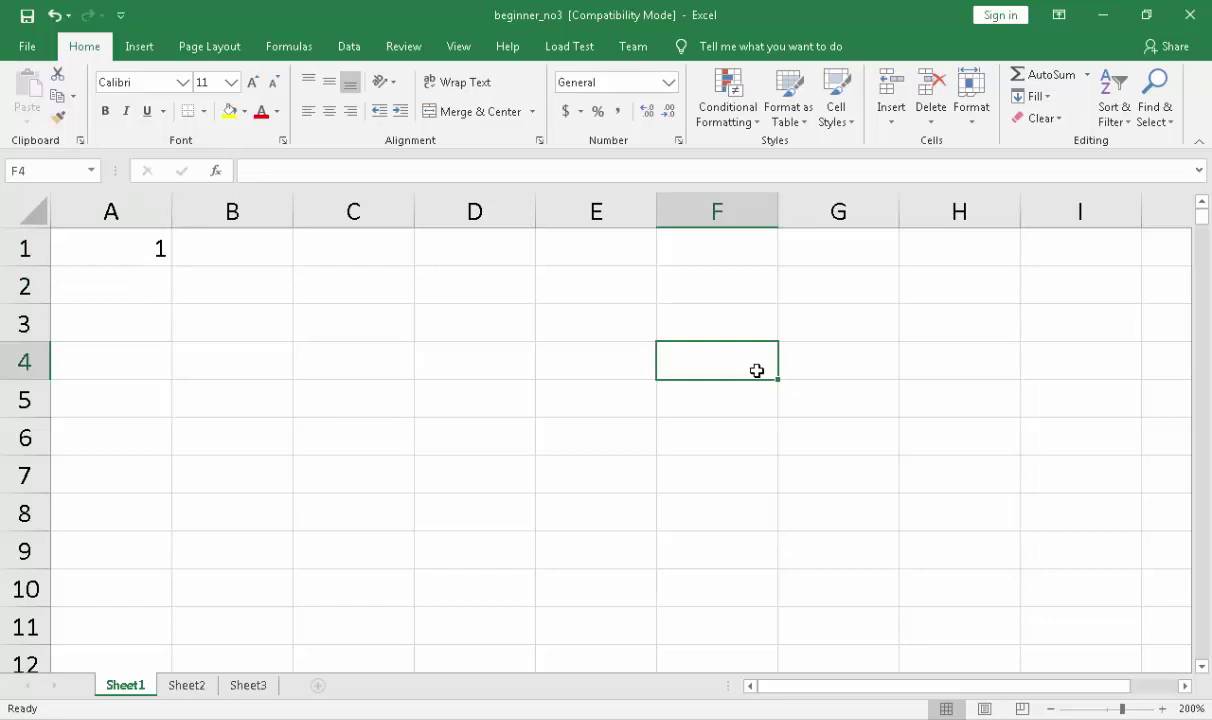
click(117, 261)
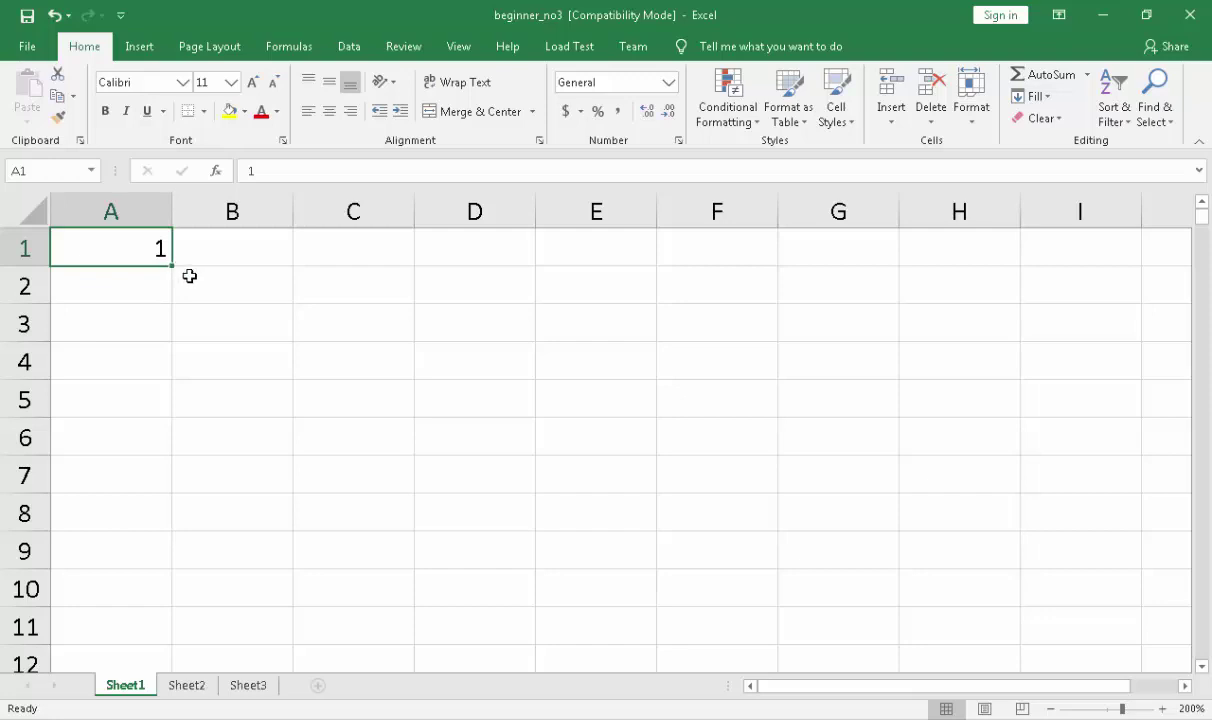
drag(172, 268, 170, 498)
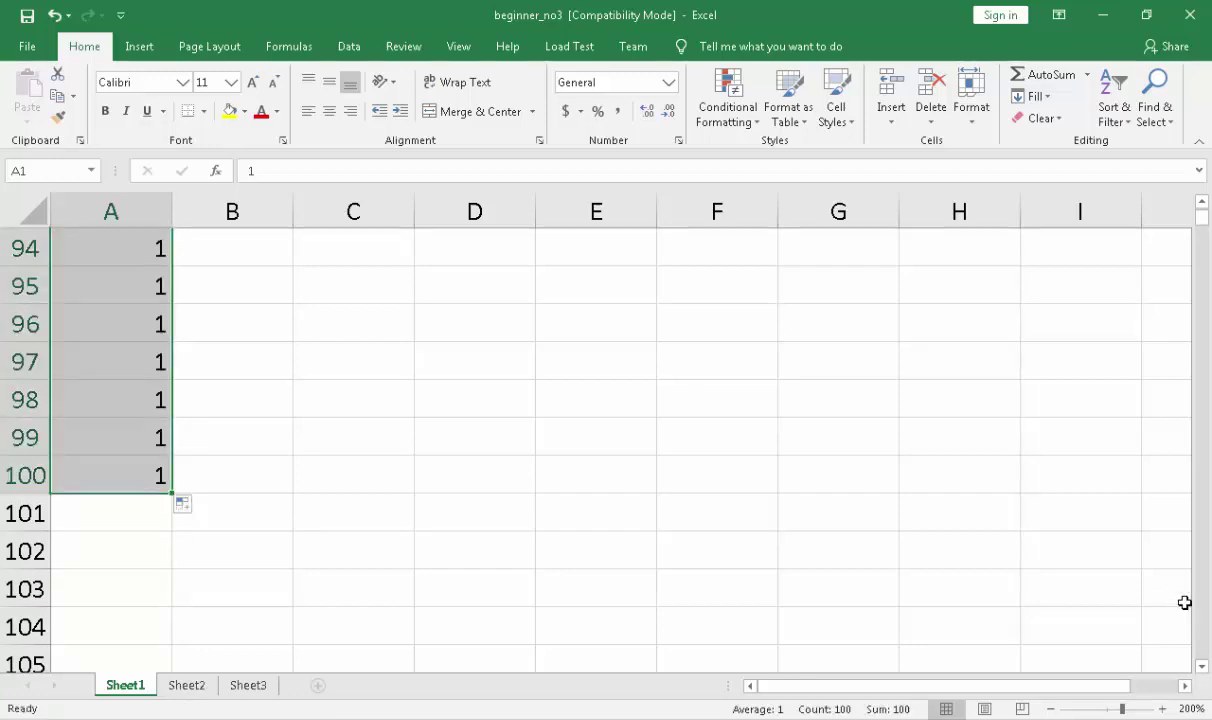
scroll(304, 375, up, 20)
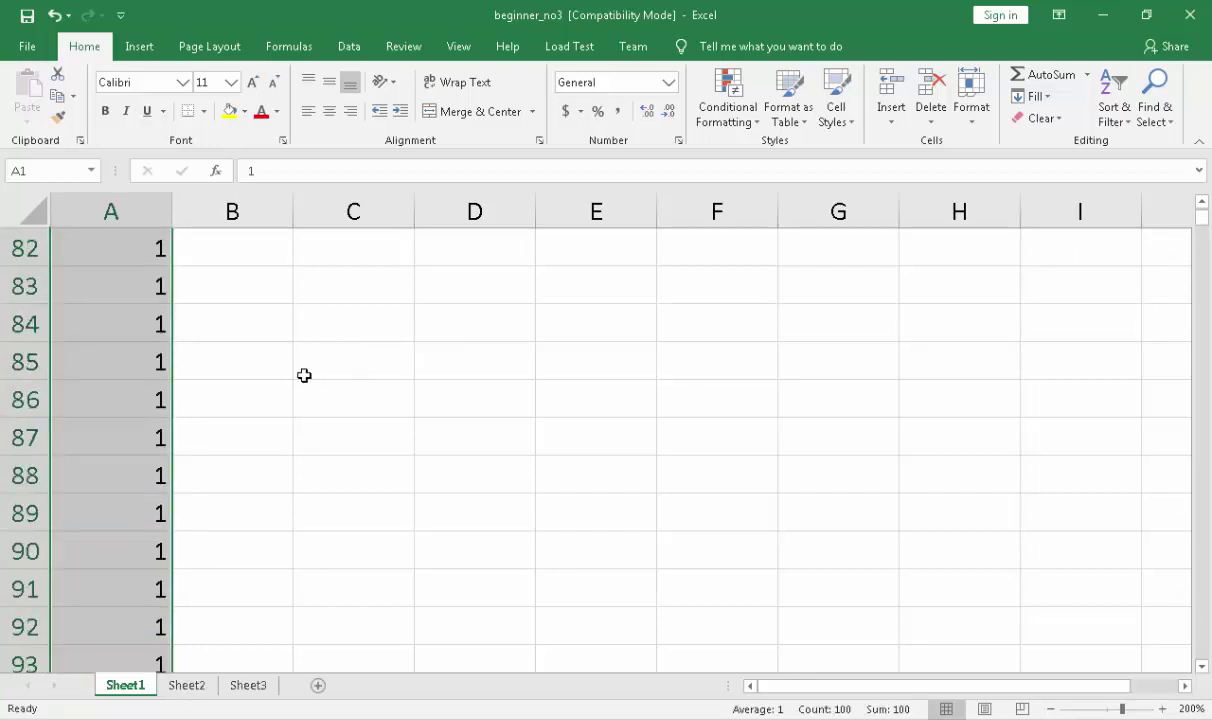
scroll(305, 377, down, 6)
scroll(319, 382, down, 20)
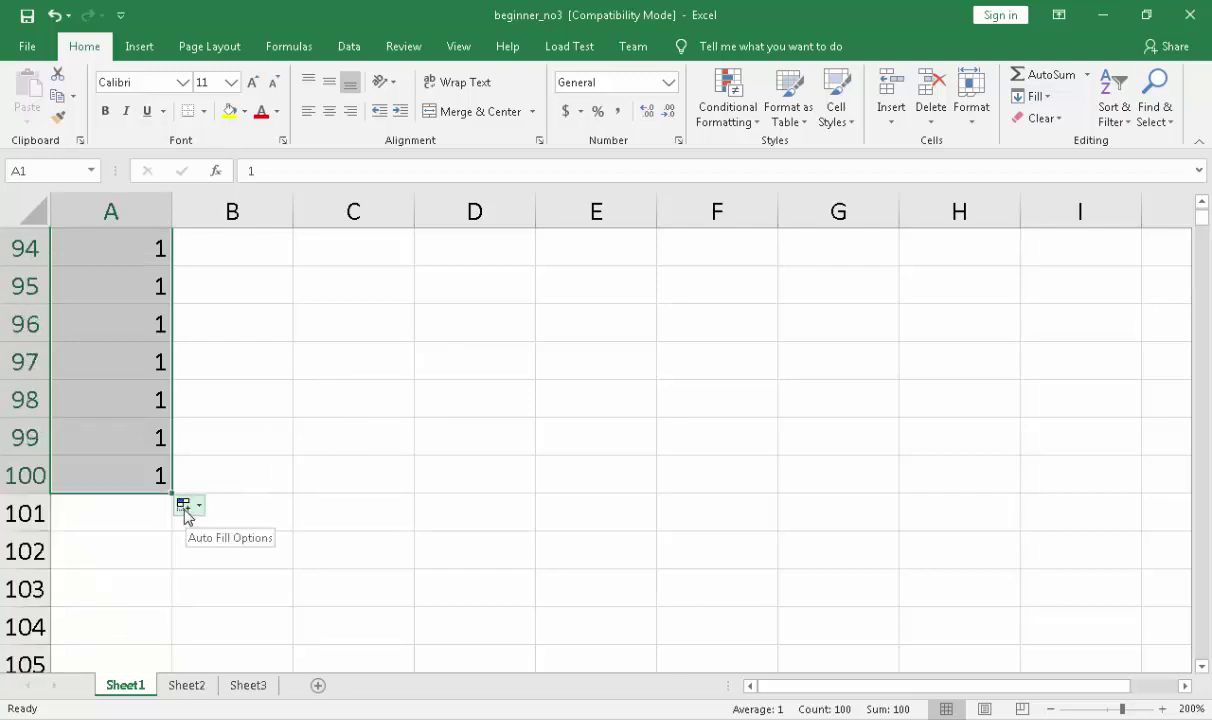
Use Auto Fill Options > Fill Series to make A1:A100 count 1 to 100, then scroll to check
click(185, 508)
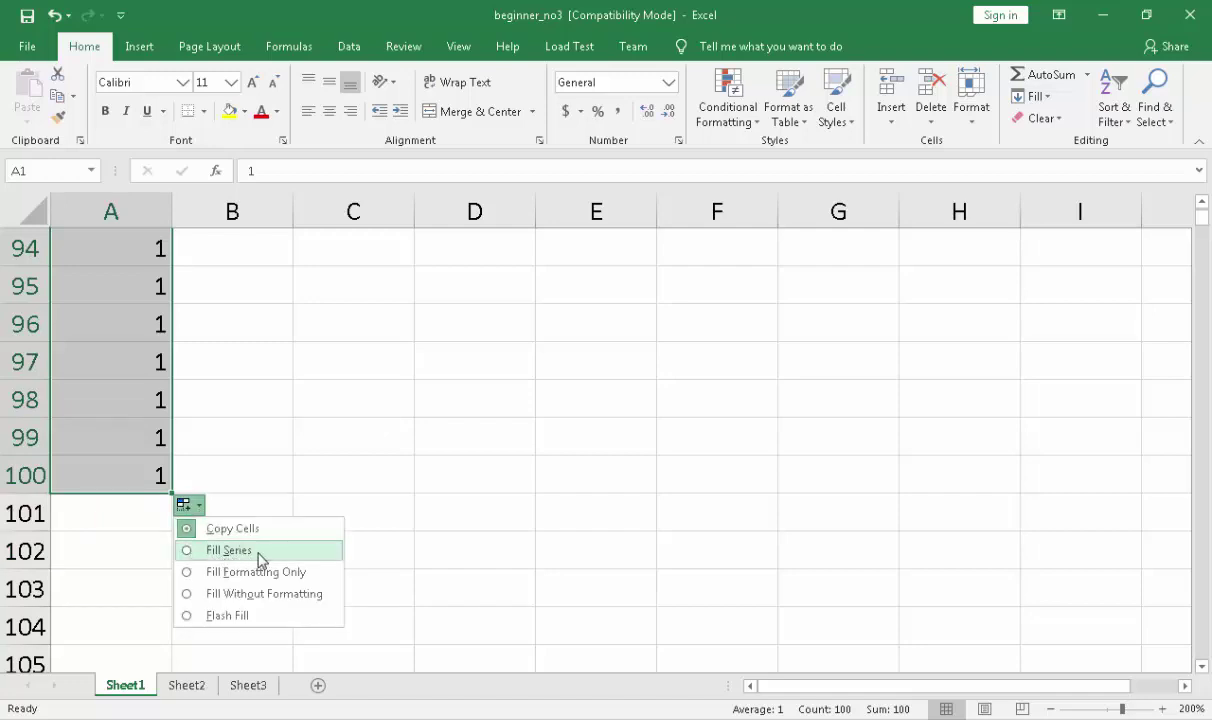
click(259, 551)
scroll(250, 554, down, 7)
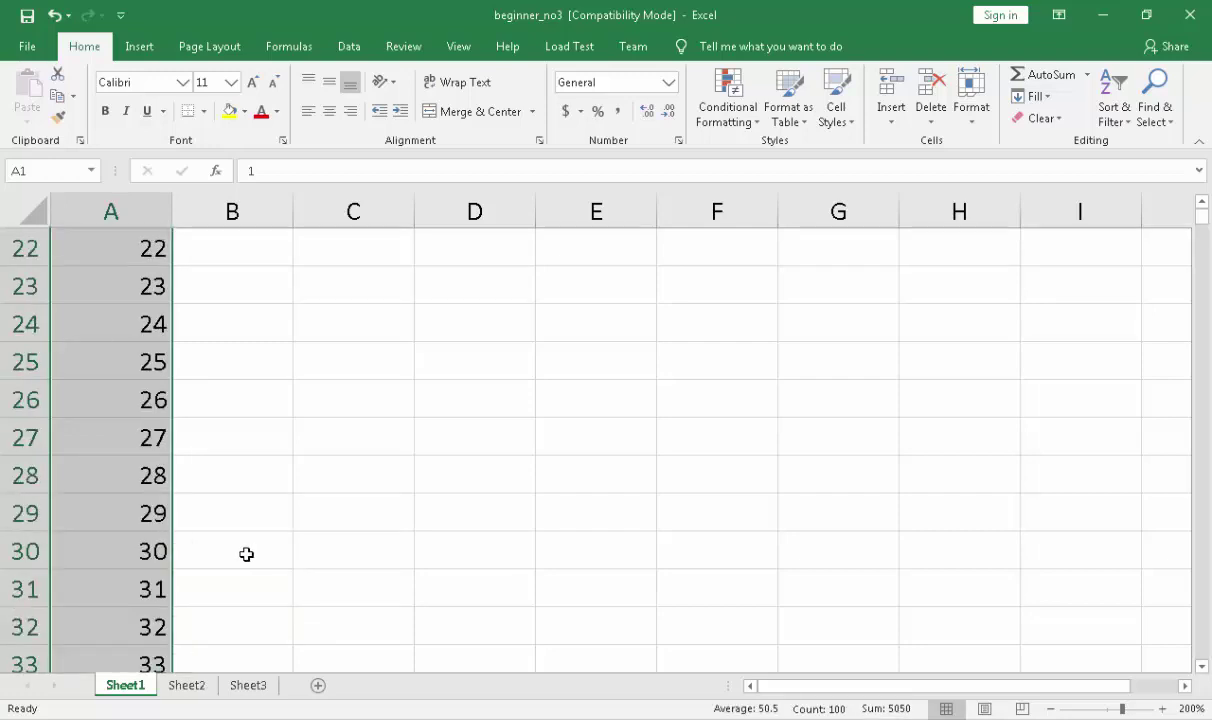
scroll(246, 554, down, 20)
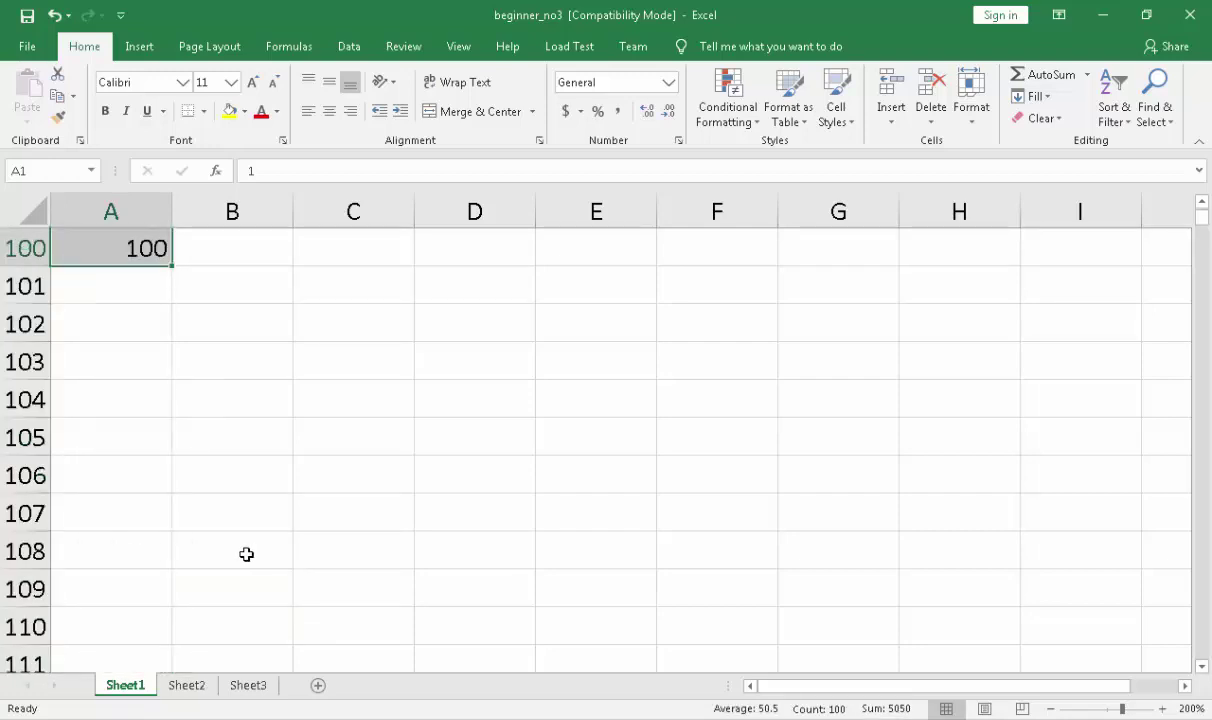
scroll(246, 554, down, 1)
scroll(245, 554, up, 4)
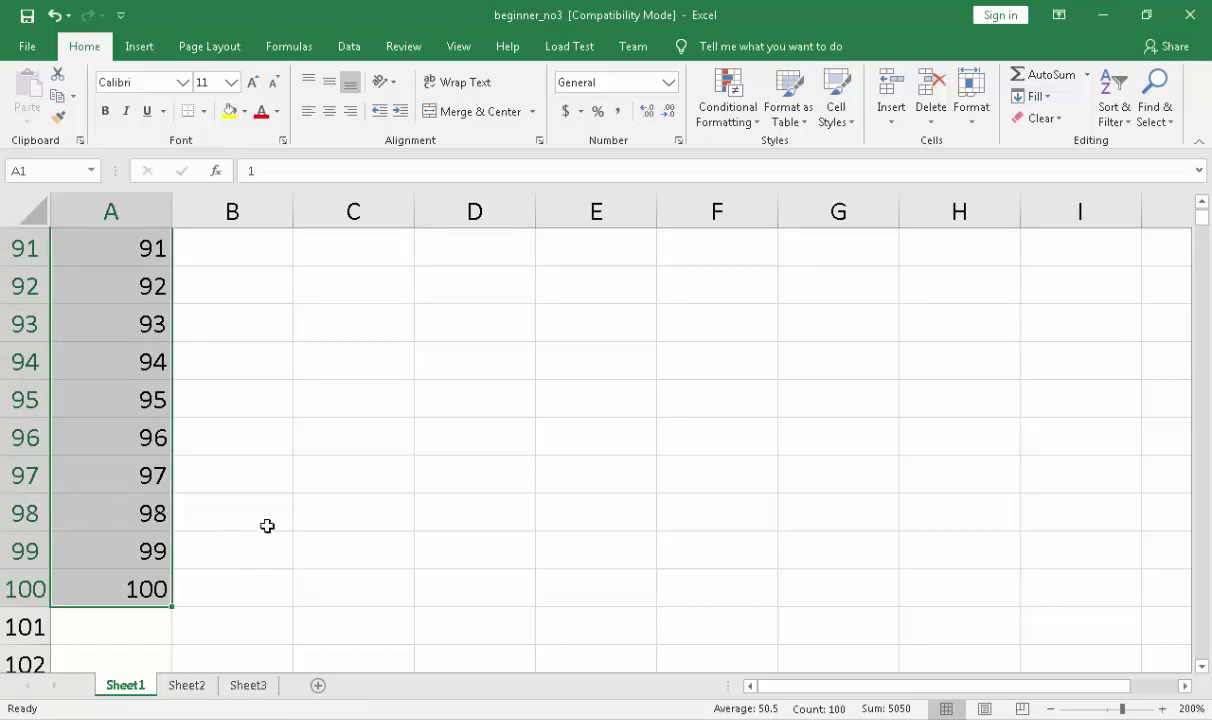
scroll(266, 525, up, 20)
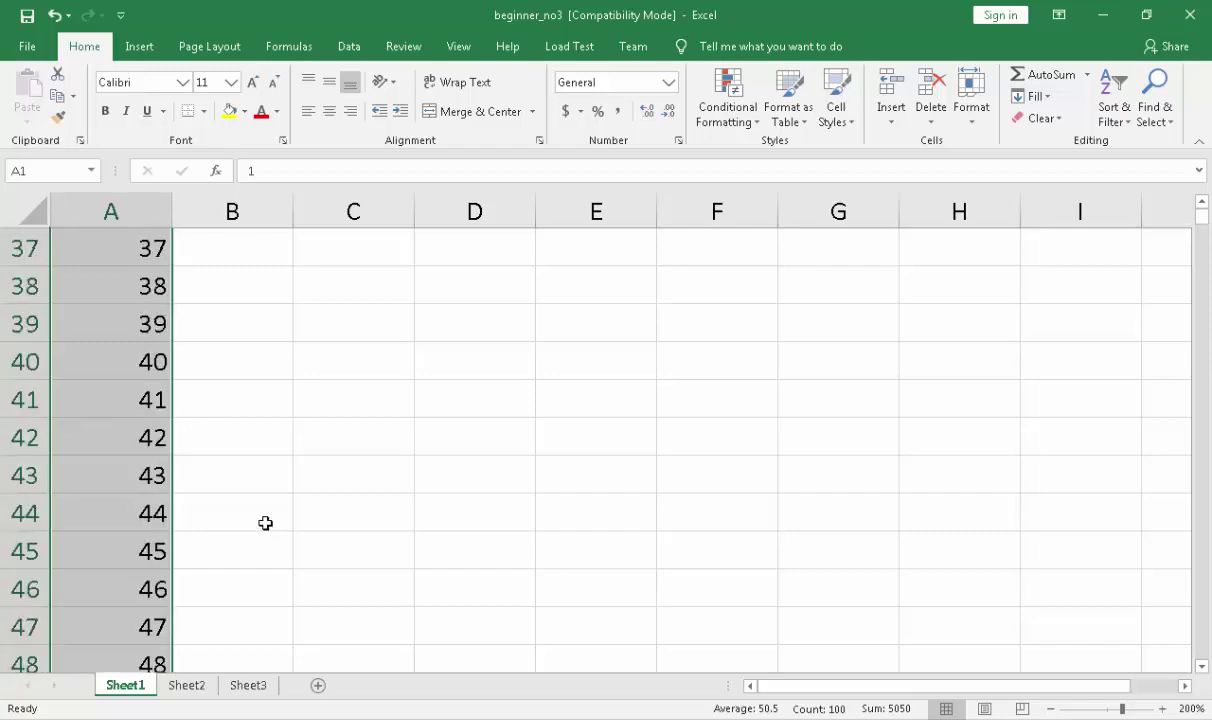
scroll(265, 523, up, 6)
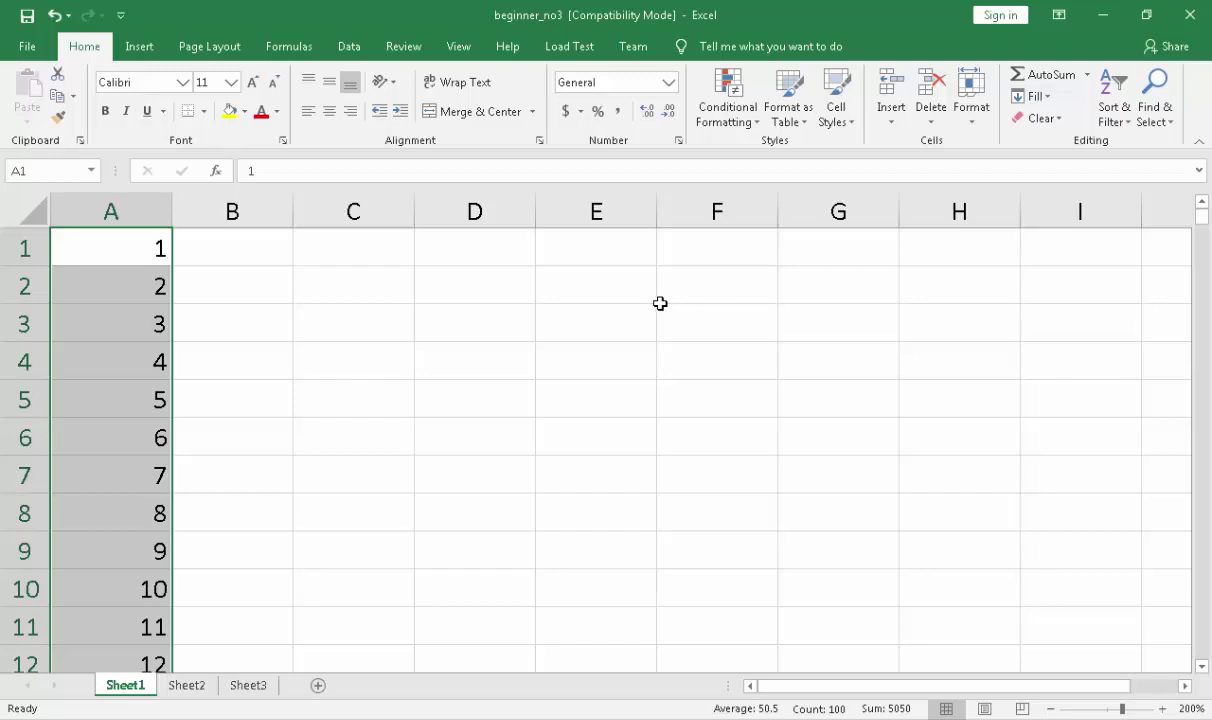
Drag A1's fill handle across to BZ1 and apply Fill Series for 1 to 78
click(418, 390)
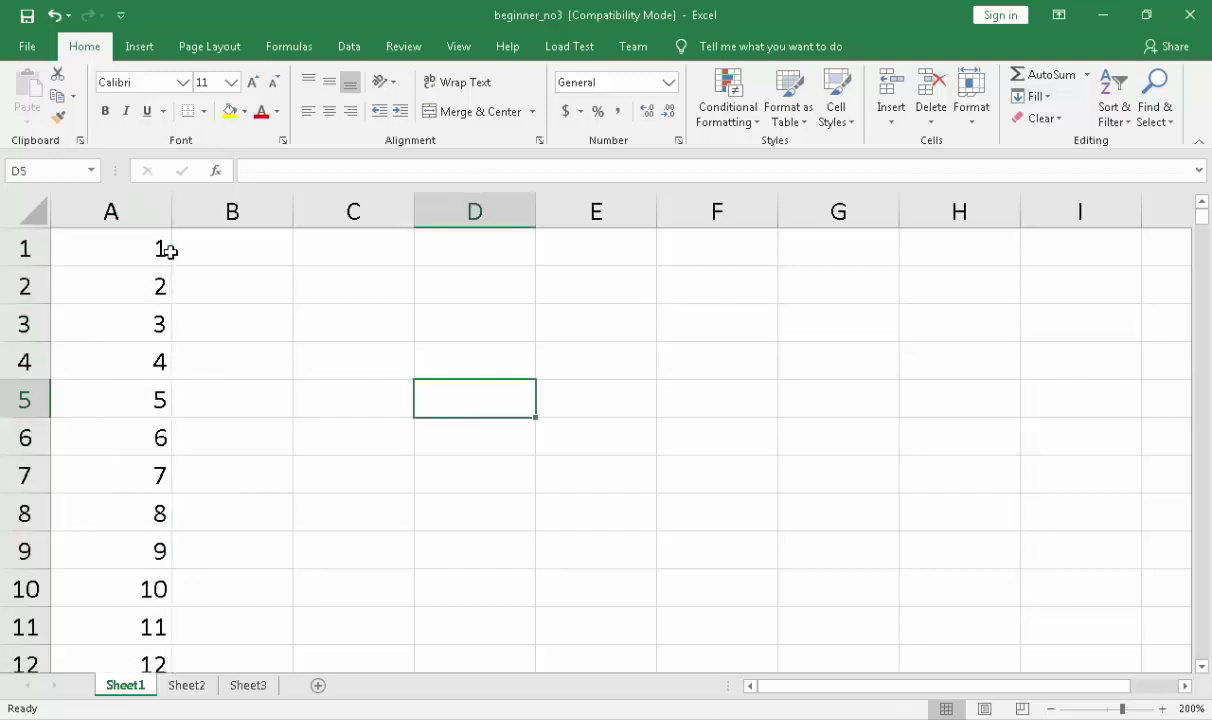
click(150, 244)
drag(171, 265, 895, 263)
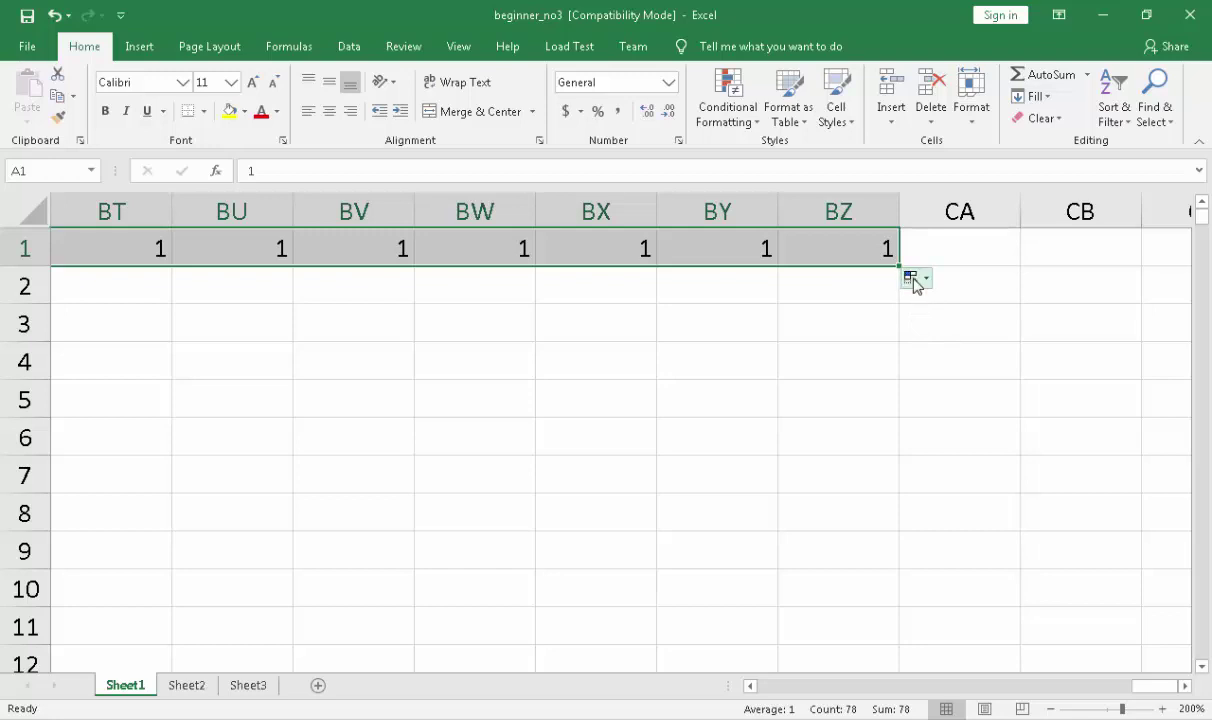
click(919, 281)
click(880, 321)
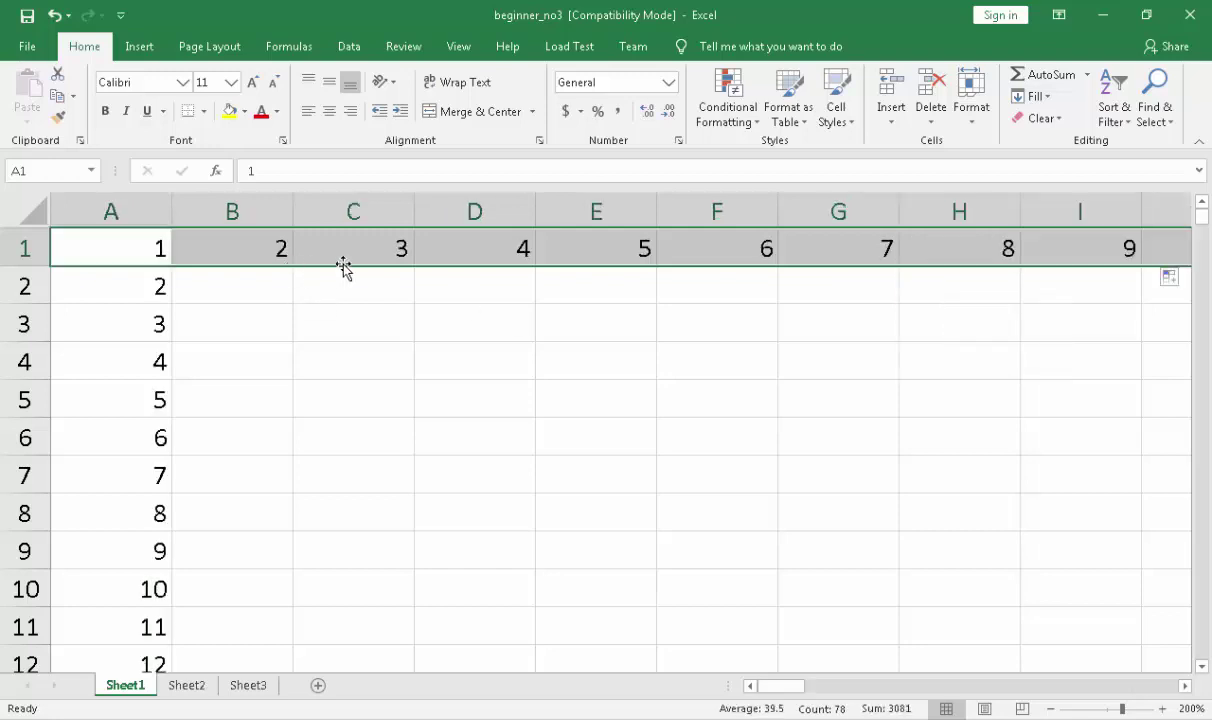
Scroll right and extend the row 1 series further, reaching 85 in CG1 and 91 in CM1
drag(780, 686, 1182, 690)
click(1185, 686)
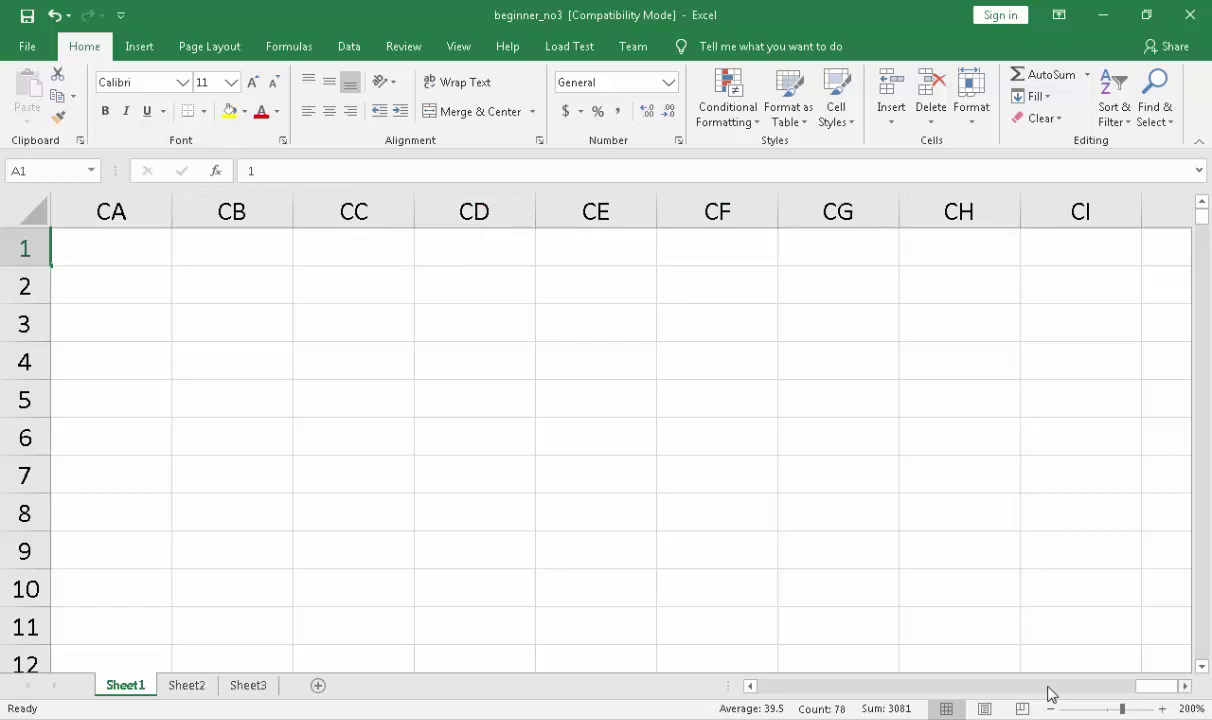
click(751, 687)
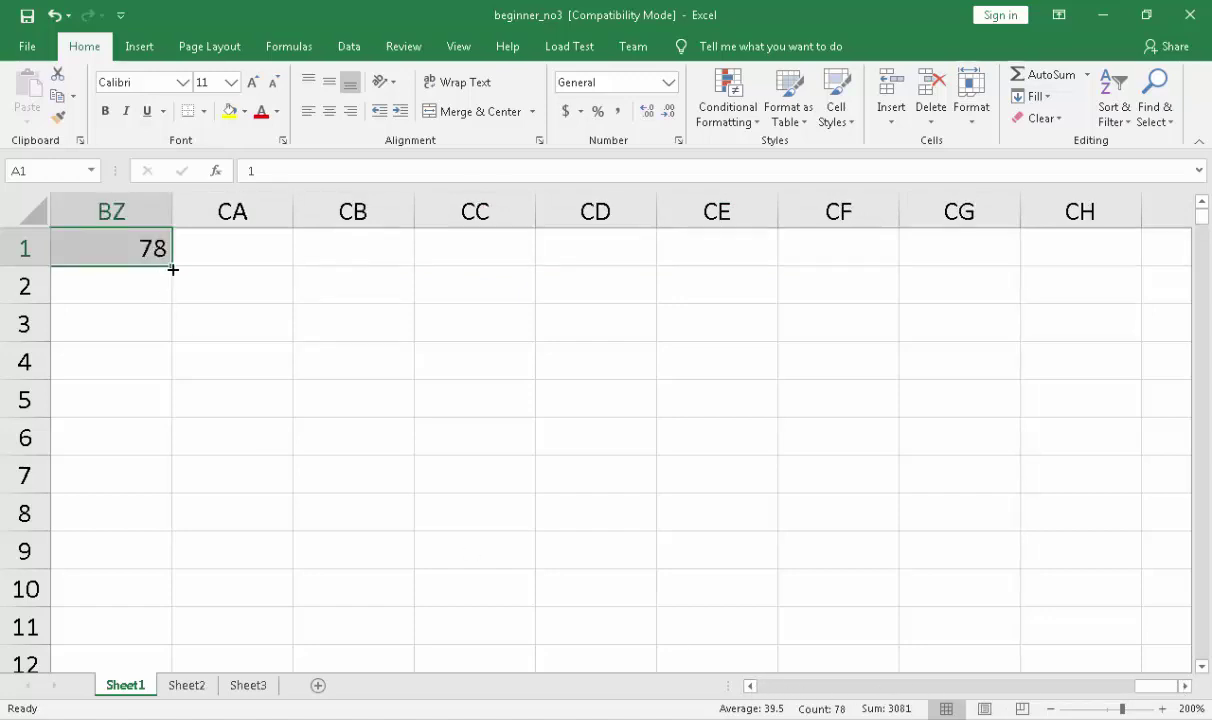
drag(164, 275, 1001, 272)
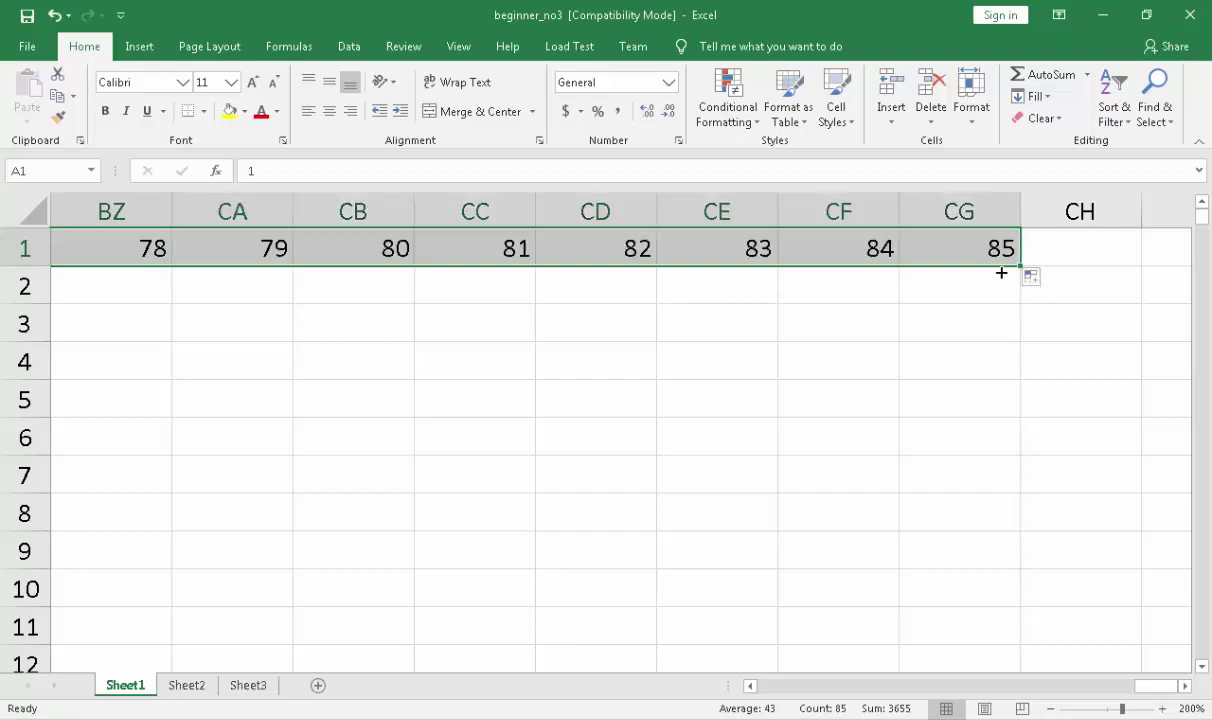
click(1184, 686)
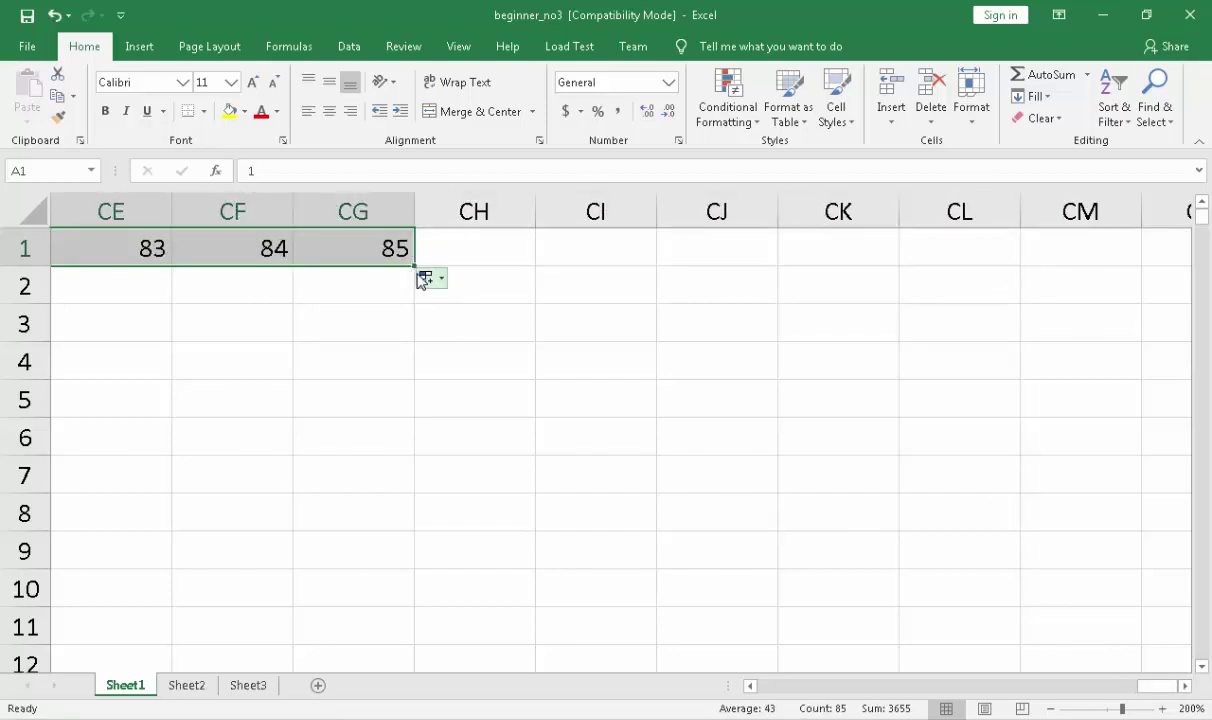
drag(415, 266, 1080, 268)
click(1184, 686)
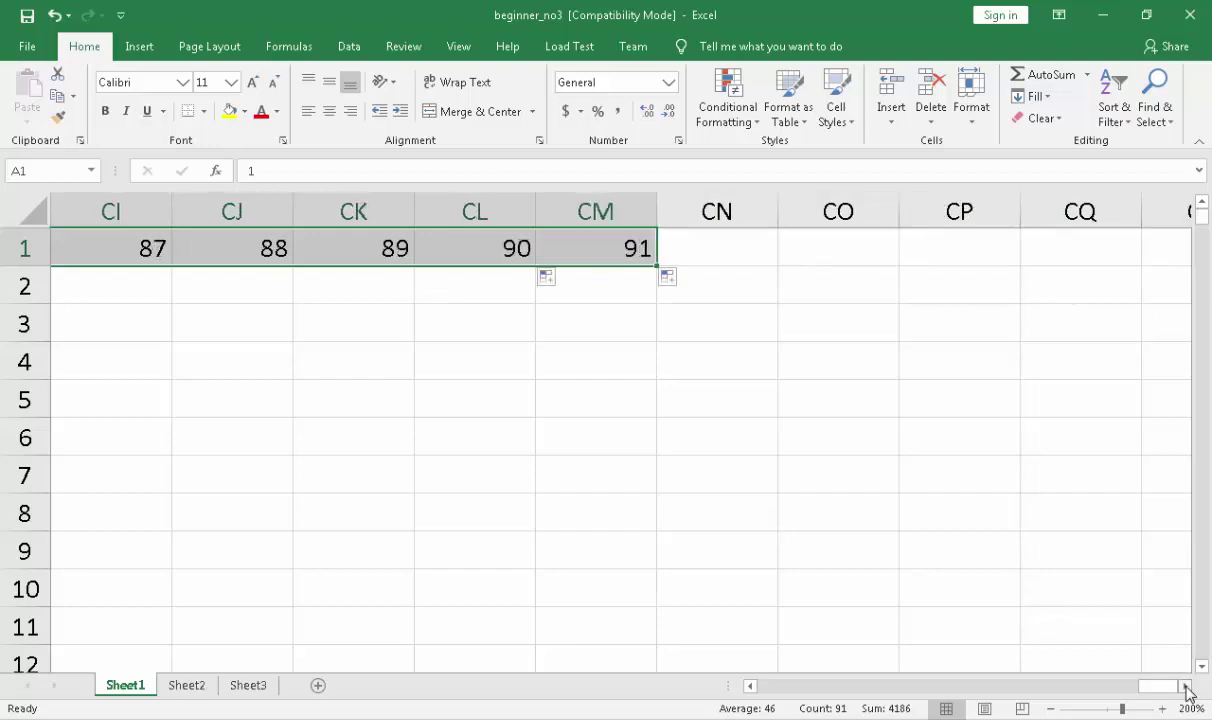
drag(296, 268, 898, 268)
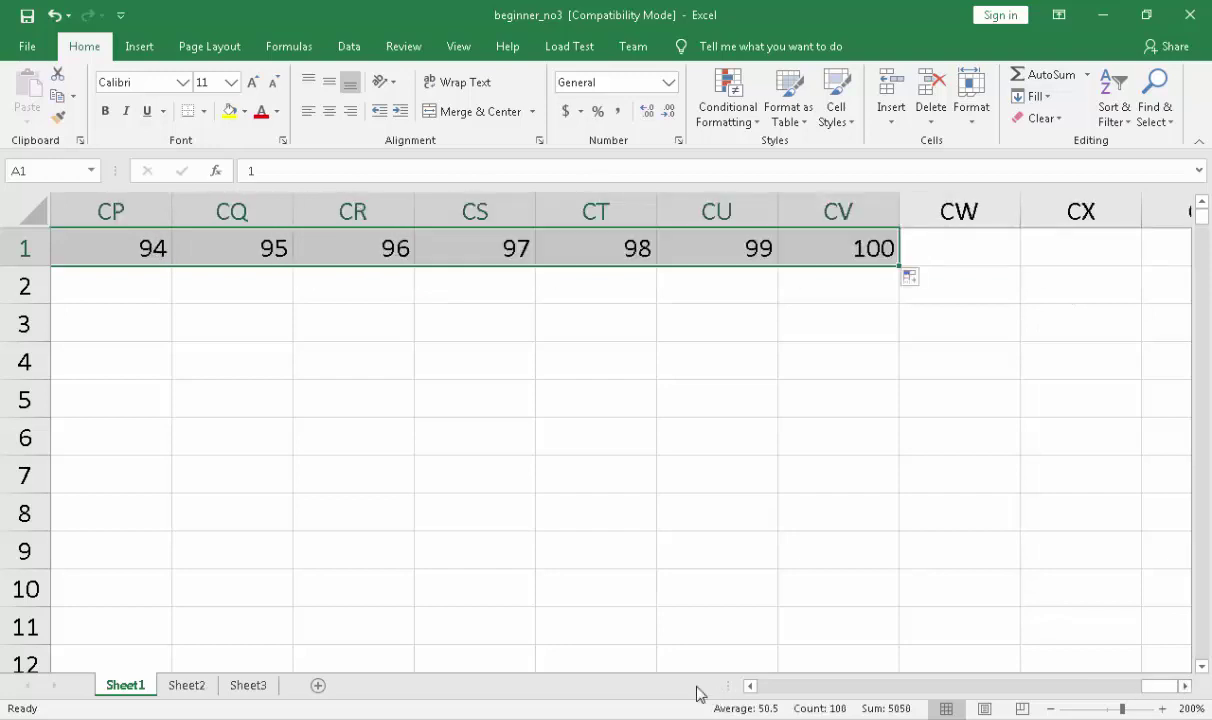
click(730, 541)
drag(1158, 690, 860, 695)
click(925, 497)
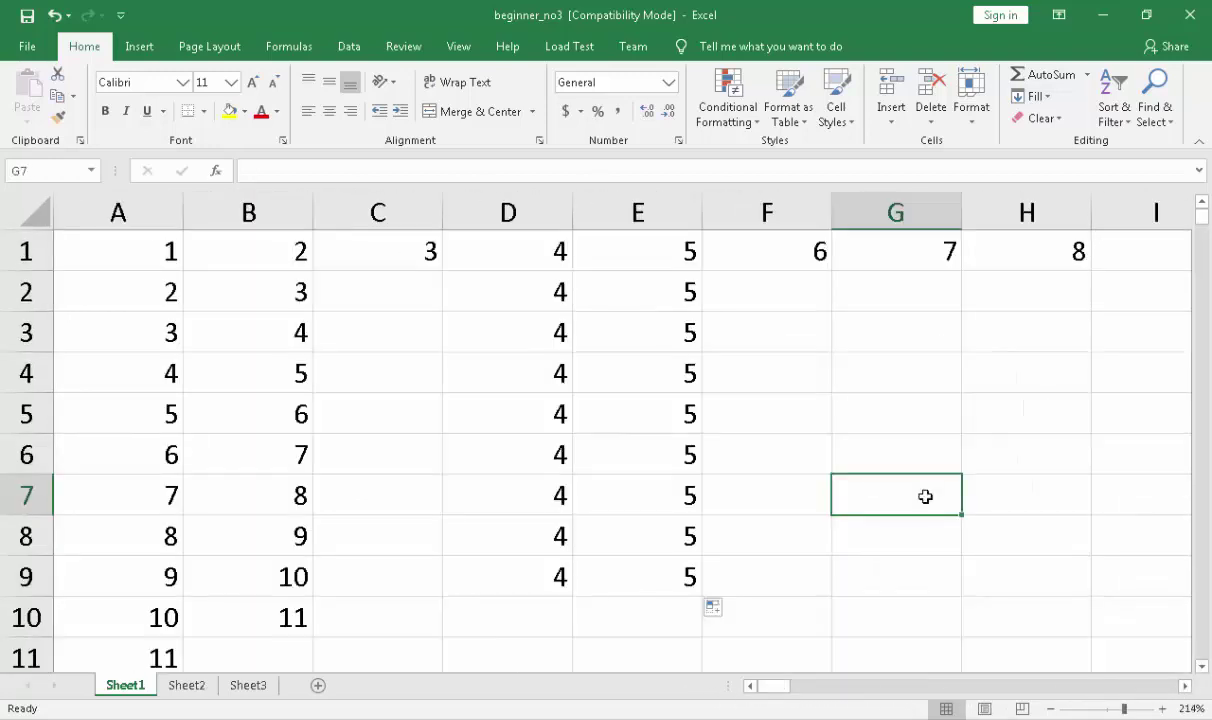